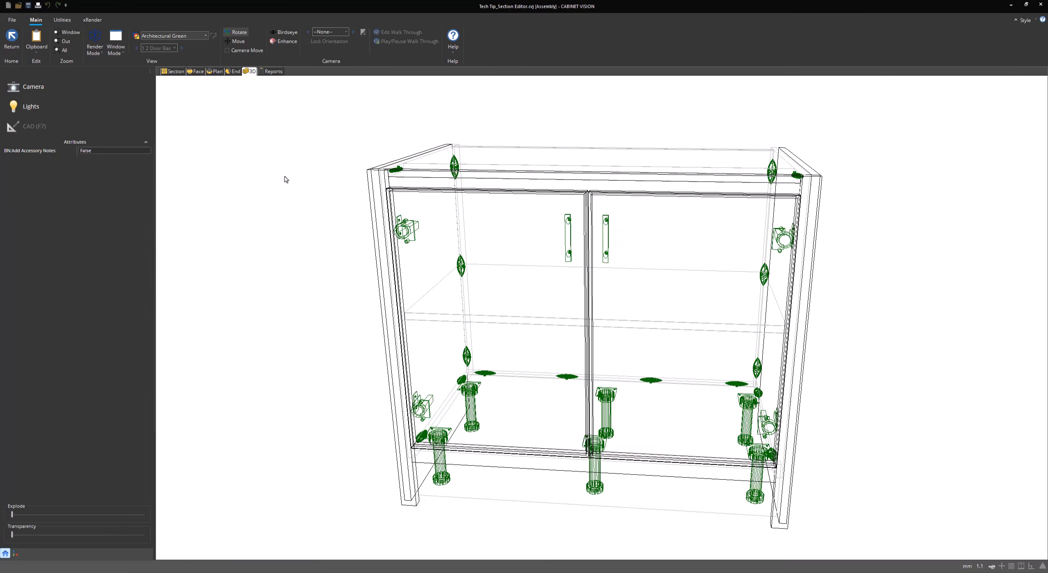
# Show the 2-door base cabinet's front section view with its 920 by 660 face and doors 1A-L and 1A-R
pyautogui.click(174, 72)
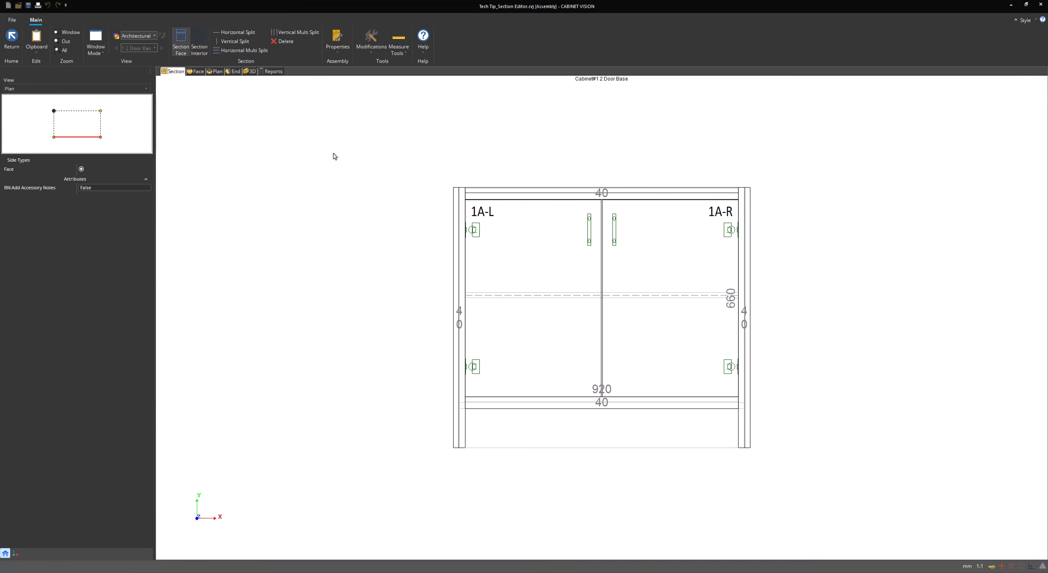
# Open the 2 Door Base's Cabinet Properties at General, showing width 1000, height 870, depth 560
pyautogui.click(338, 45)
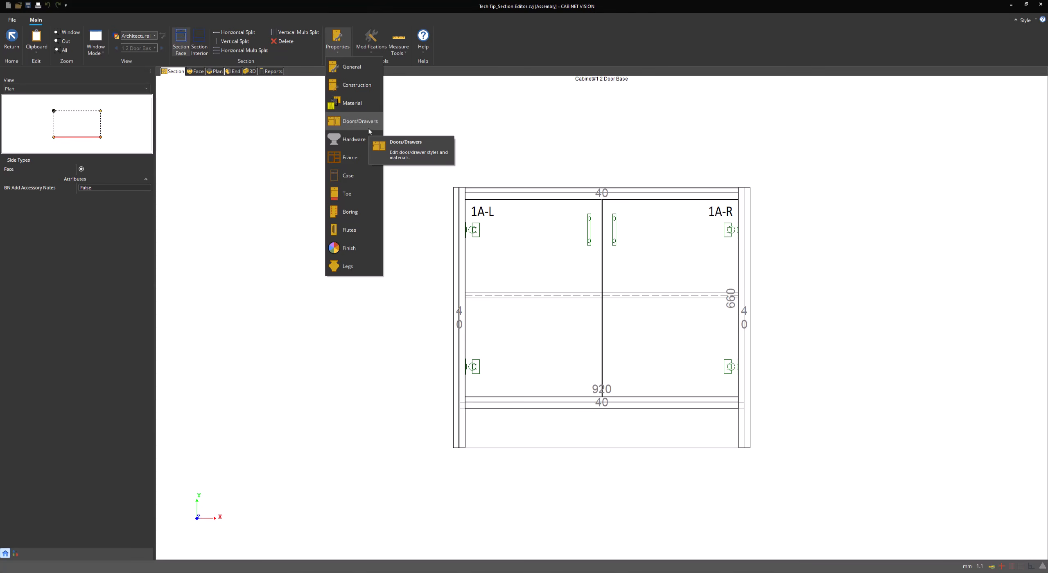
pyautogui.click(405, 121)
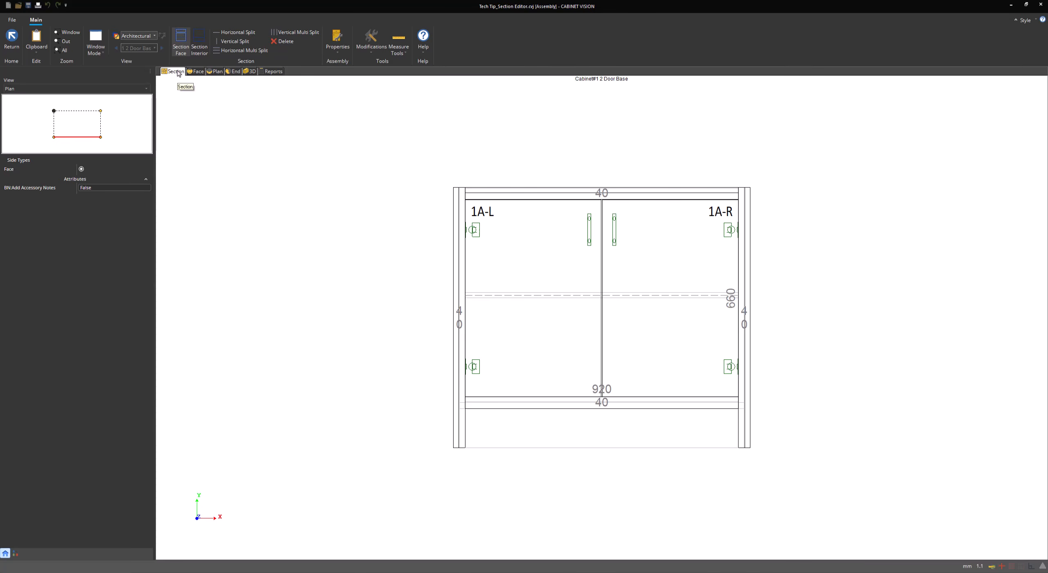
pyautogui.click(340, 55)
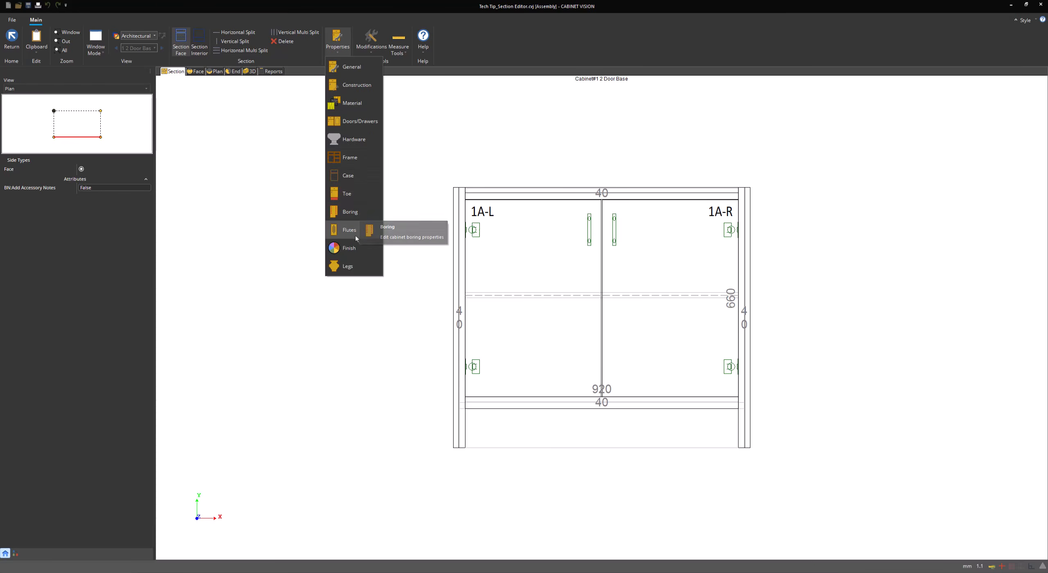
pyautogui.click(347, 71)
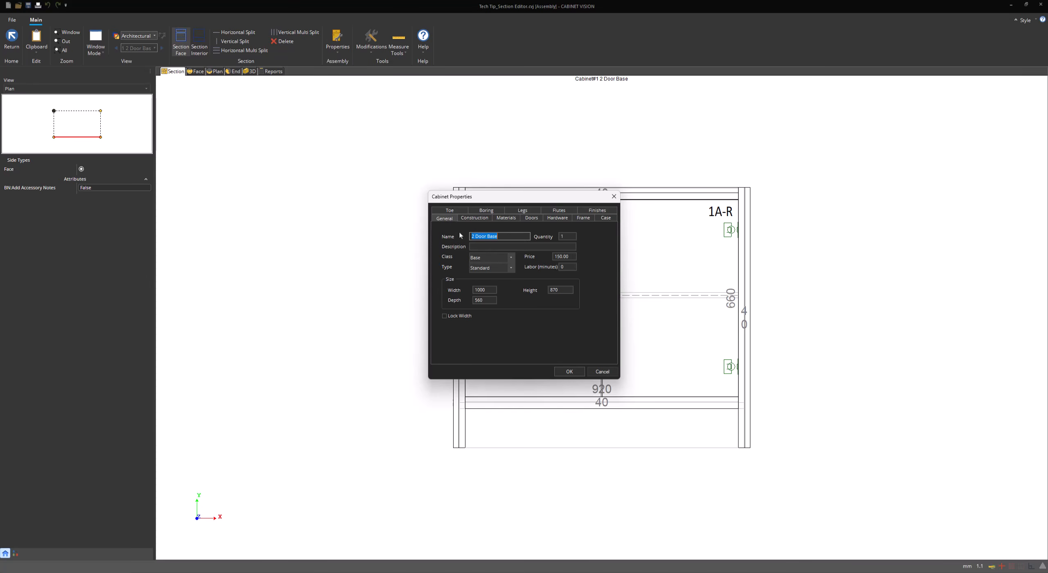
pyautogui.click(505, 239)
pyautogui.moveTo(486, 236); pyautogui.dragTo(413, 236)
pyautogui.click(491, 247)
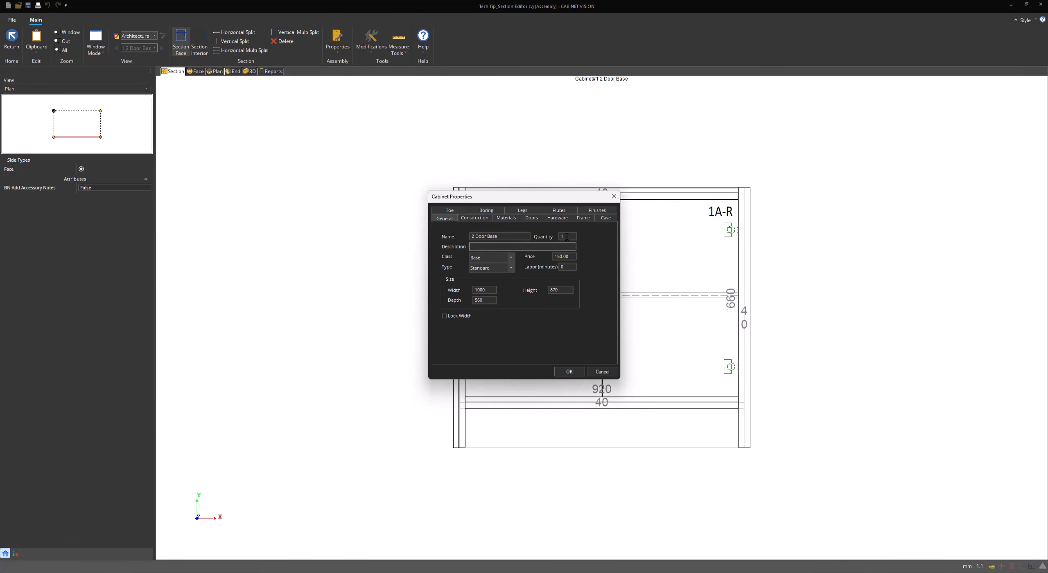
pyautogui.hotkey('shift', 'Tab')
pyautogui.click(571, 257)
pyautogui.press('Tab')
pyautogui.click(500, 261)
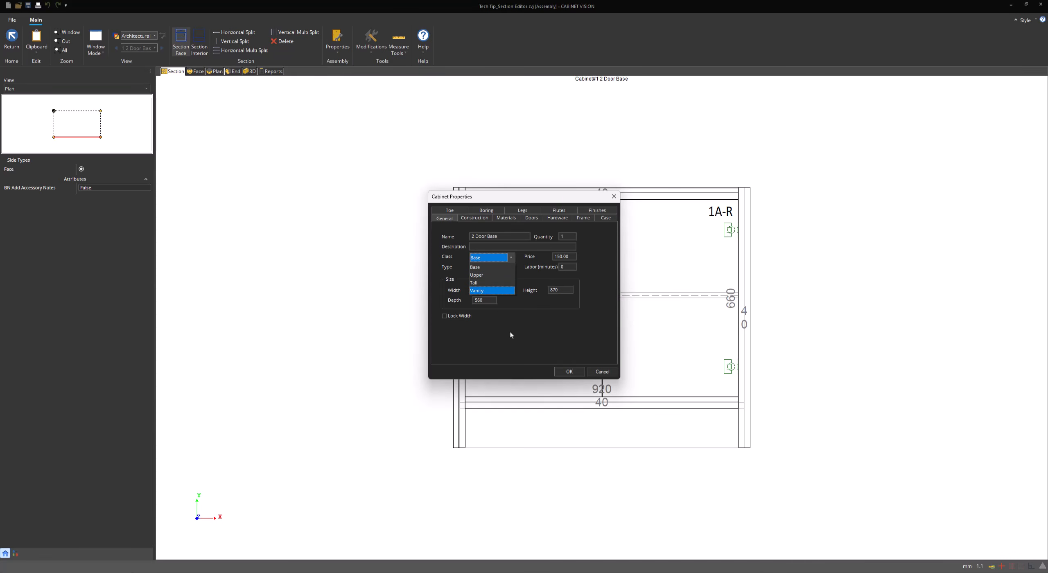
pyautogui.click(510, 332)
pyautogui.click(506, 270)
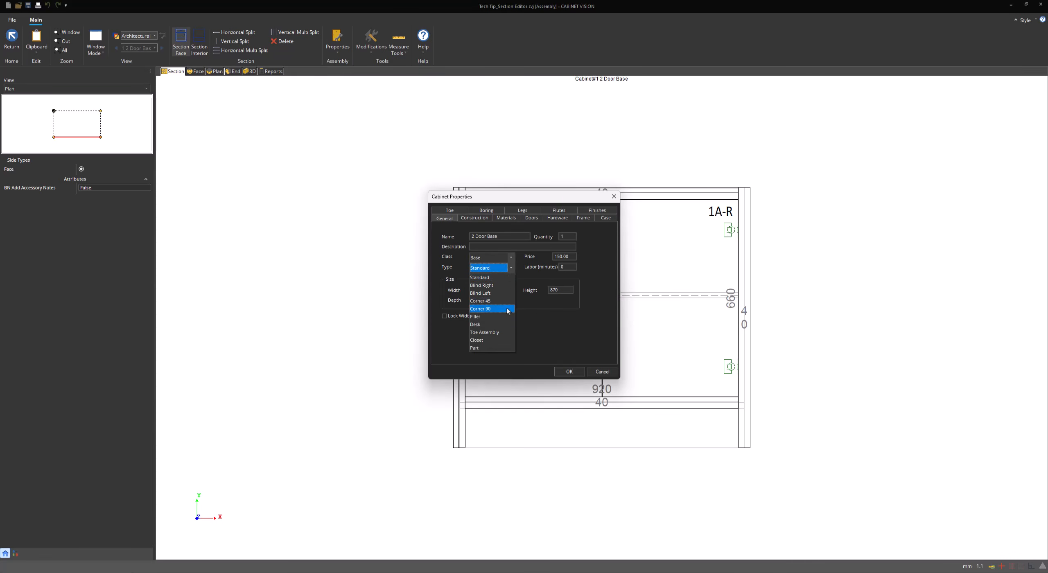
pyautogui.click(522, 296)
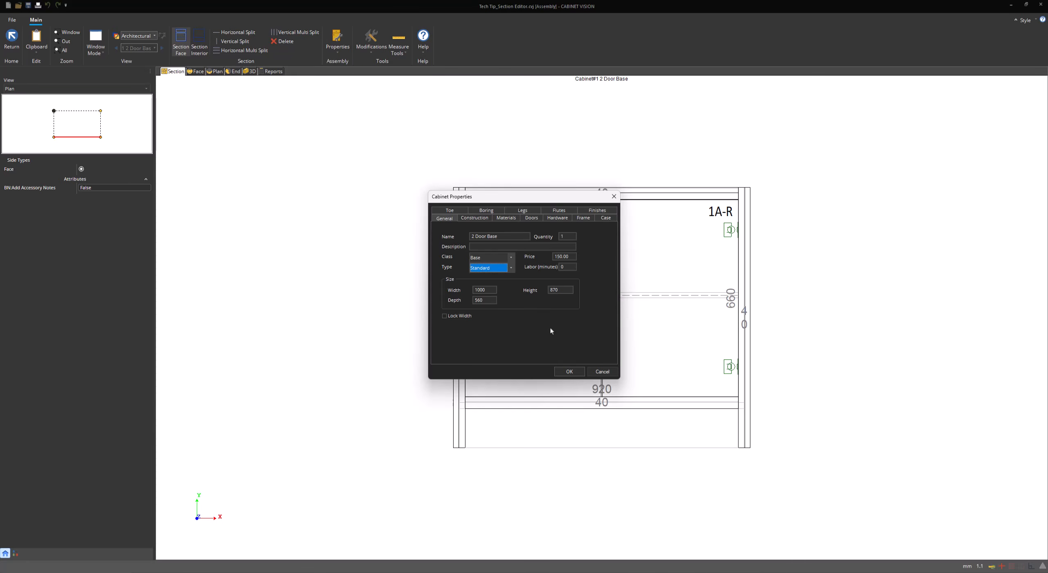
# Change the cabinet width to 1200 and apply it
pyautogui.doubleClick(489, 289)
pyautogui.write('1200')
pyautogui.click(568, 371)
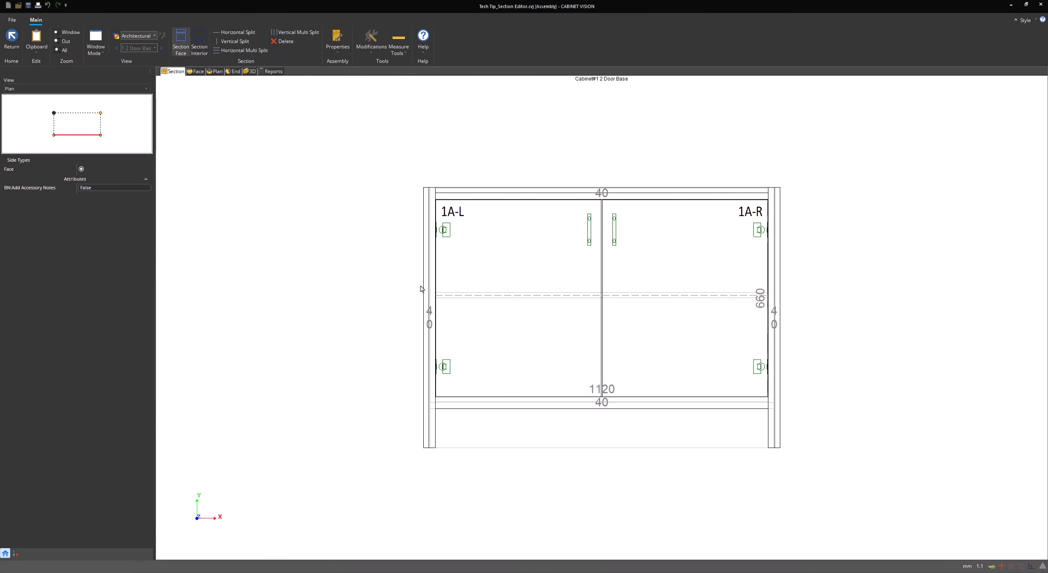
# Reopen the General cabinet properties at the Construction settings
pyautogui.click(339, 49)
pyautogui.click(347, 67)
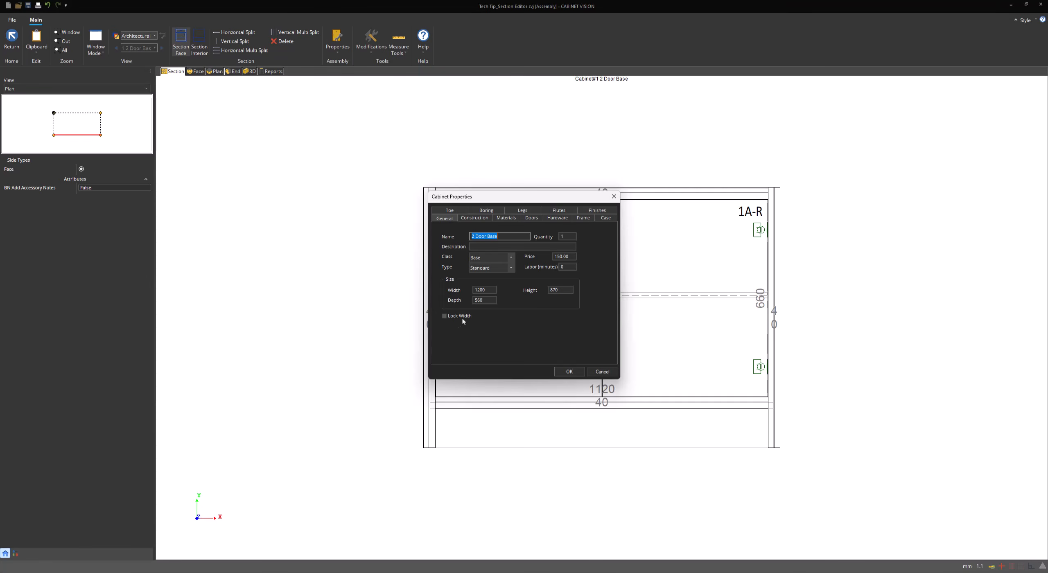
pyautogui.click(474, 219)
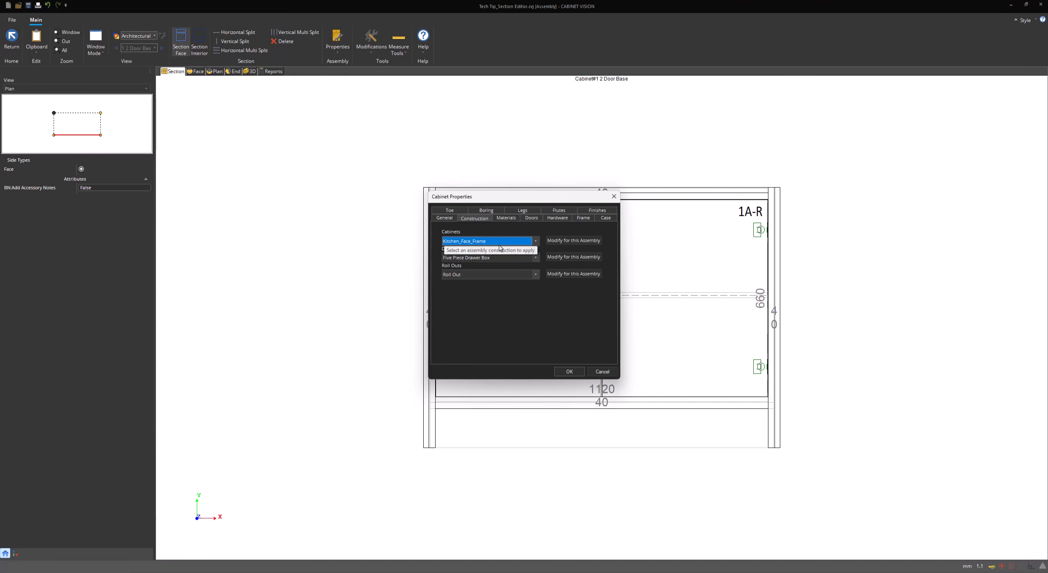
# Keep Kitchen_Face_Frame as the cabinet construction, then view the material schedules
pyautogui.click(499, 243)
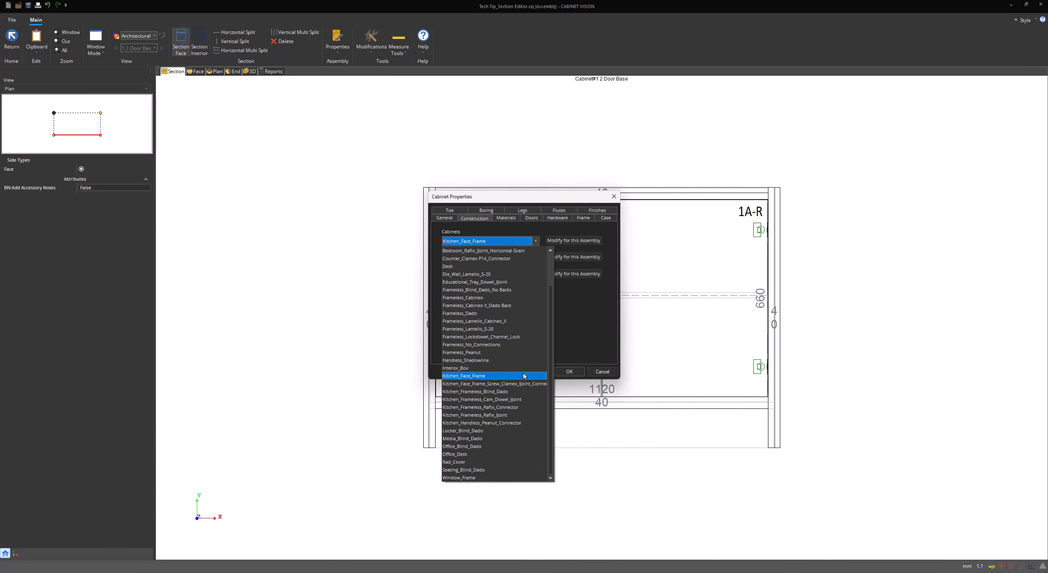
pyautogui.click(573, 319)
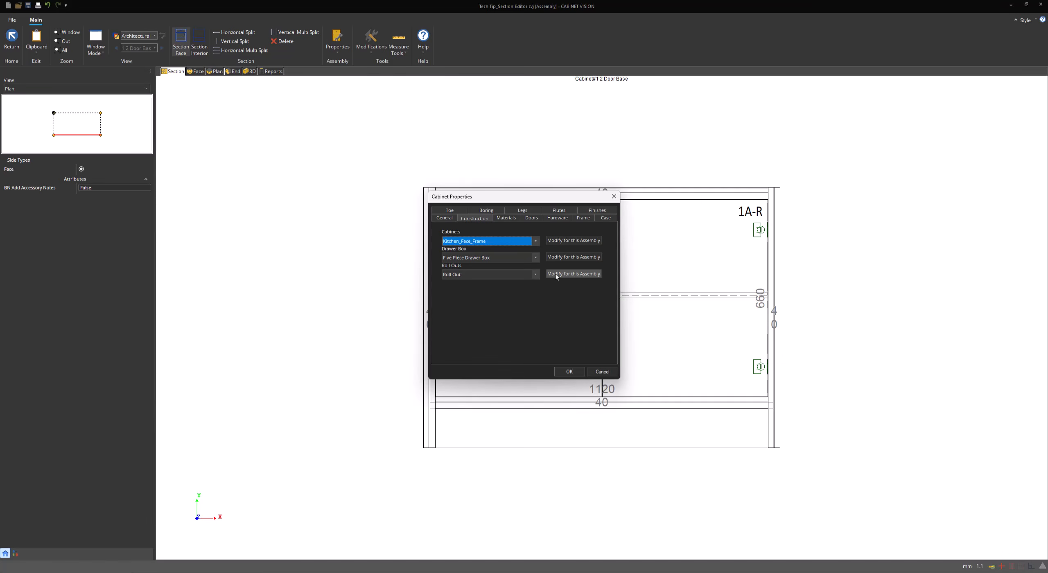
pyautogui.click(505, 218)
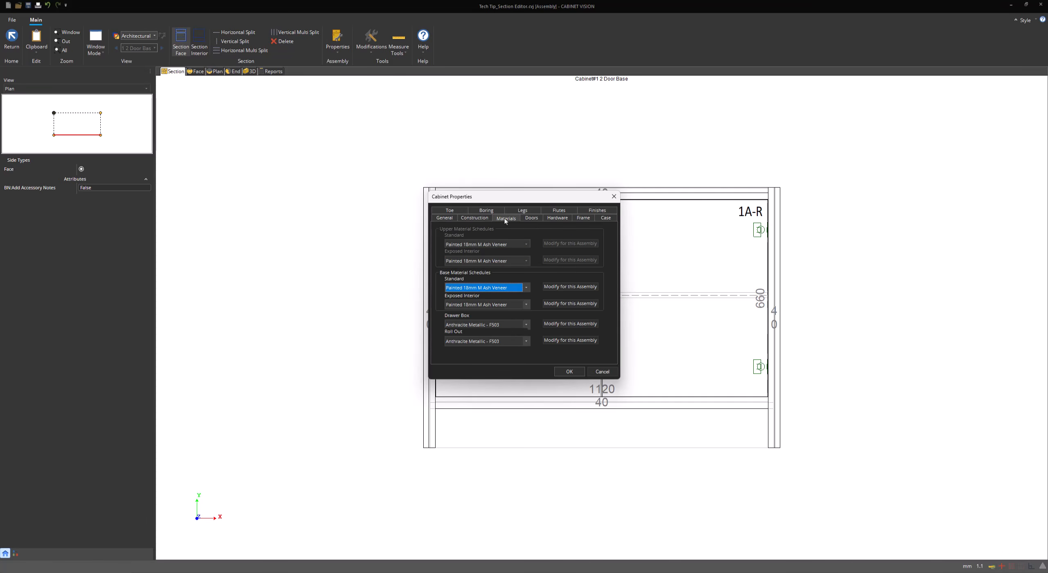
pyautogui.click(503, 288)
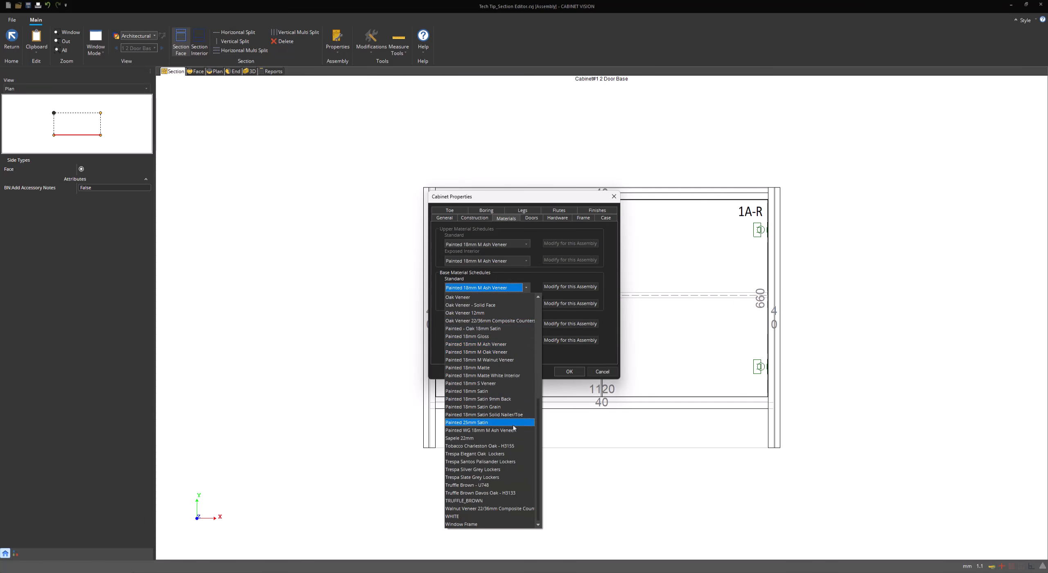
pyautogui.click(611, 323)
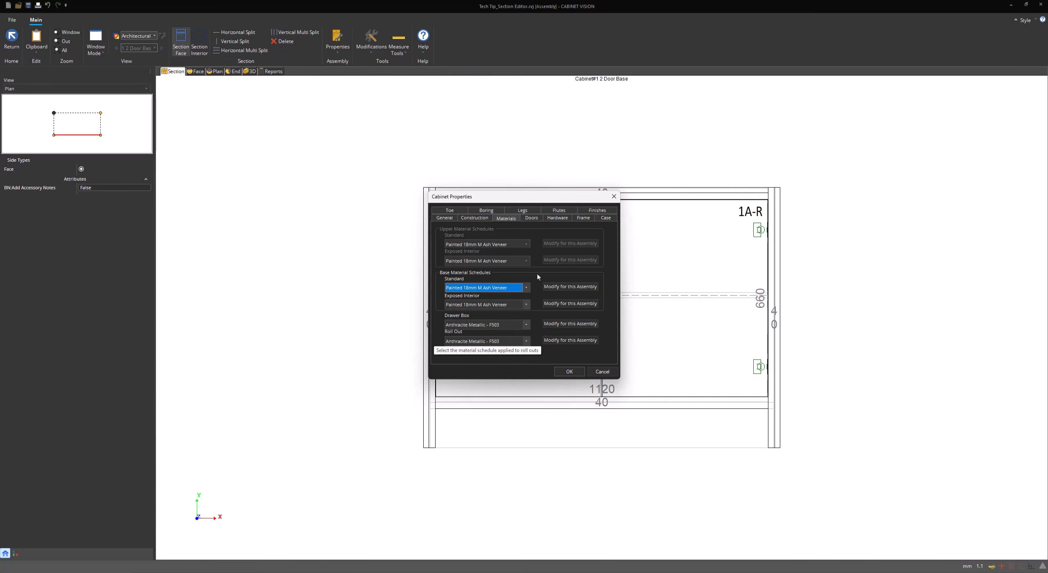
# Review the door settings with the Drawer group collapsed, then view the hardware schedules
pyautogui.click(535, 218)
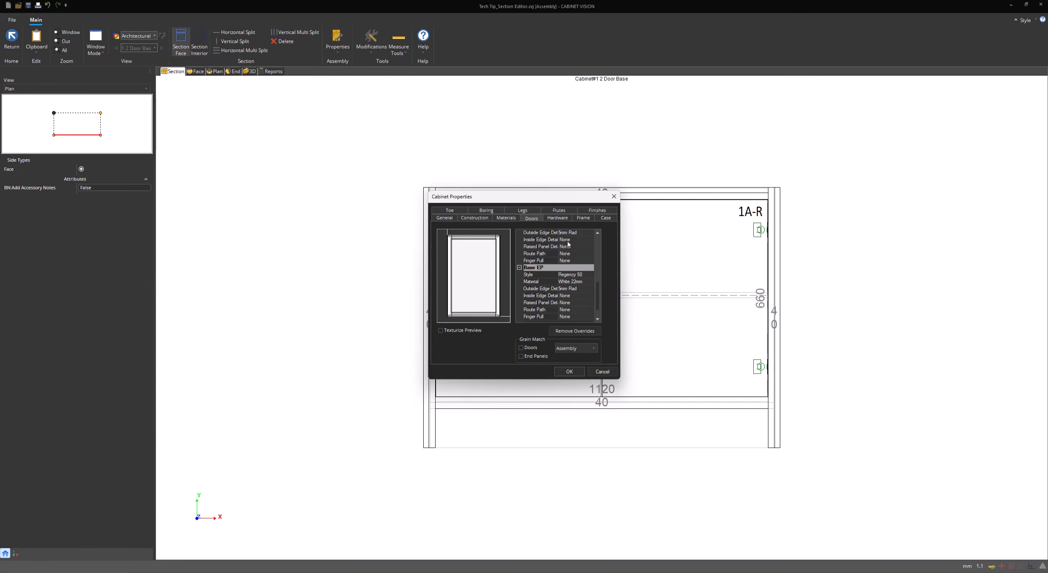
pyautogui.scroll(8, 584, 248)
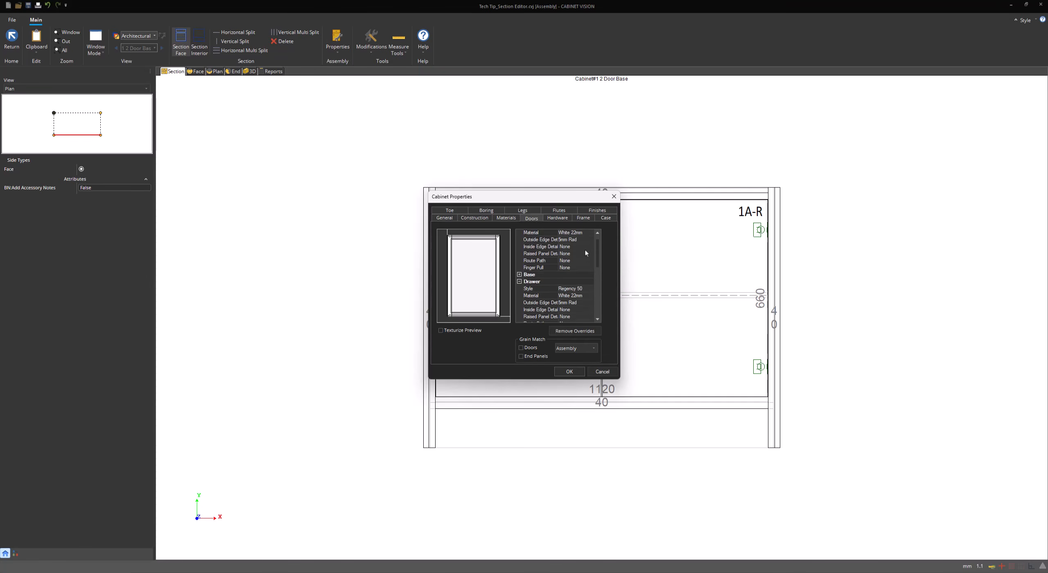
pyautogui.click(519, 296)
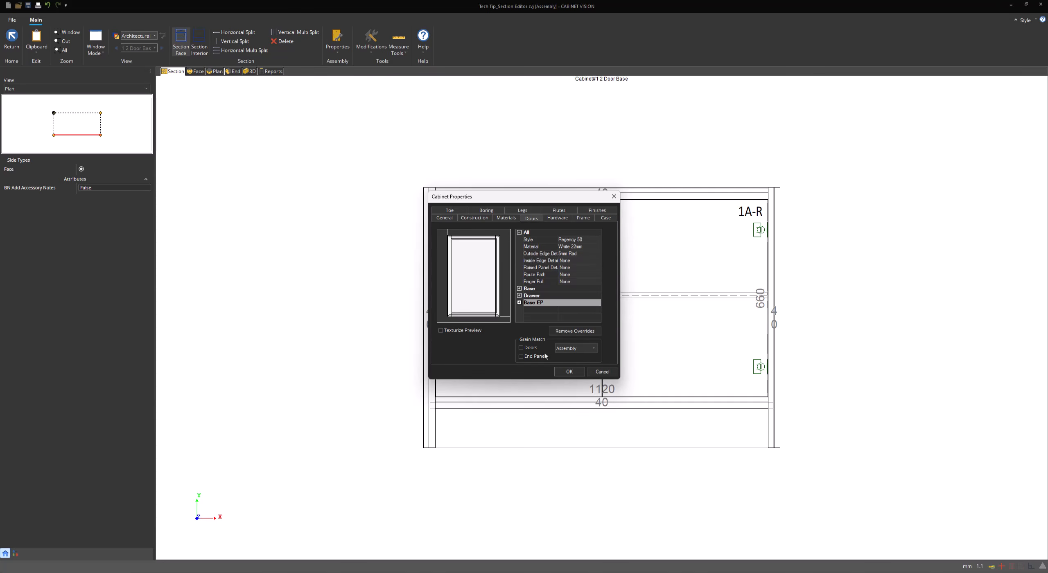
pyautogui.click(555, 219)
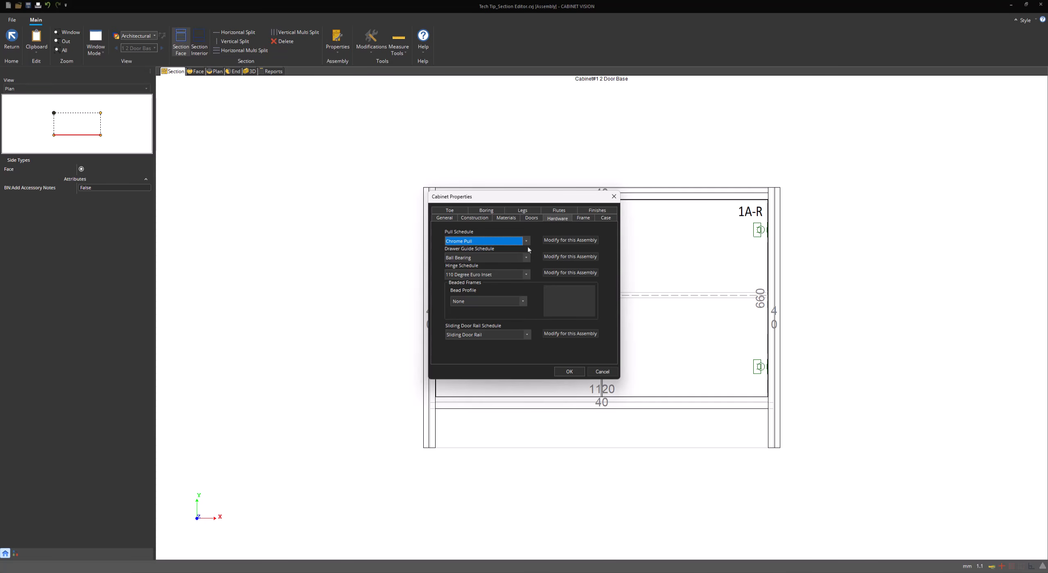
# Keep Chrome Pull and no bead profile, then show the 40 frame widths beside the drawing
pyautogui.click(526, 241)
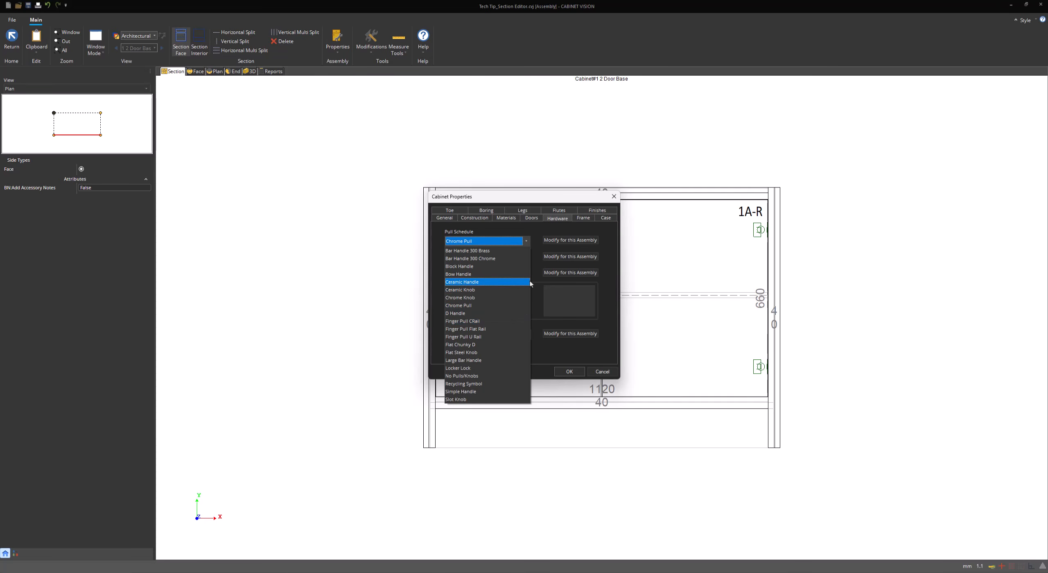
pyautogui.click(540, 265)
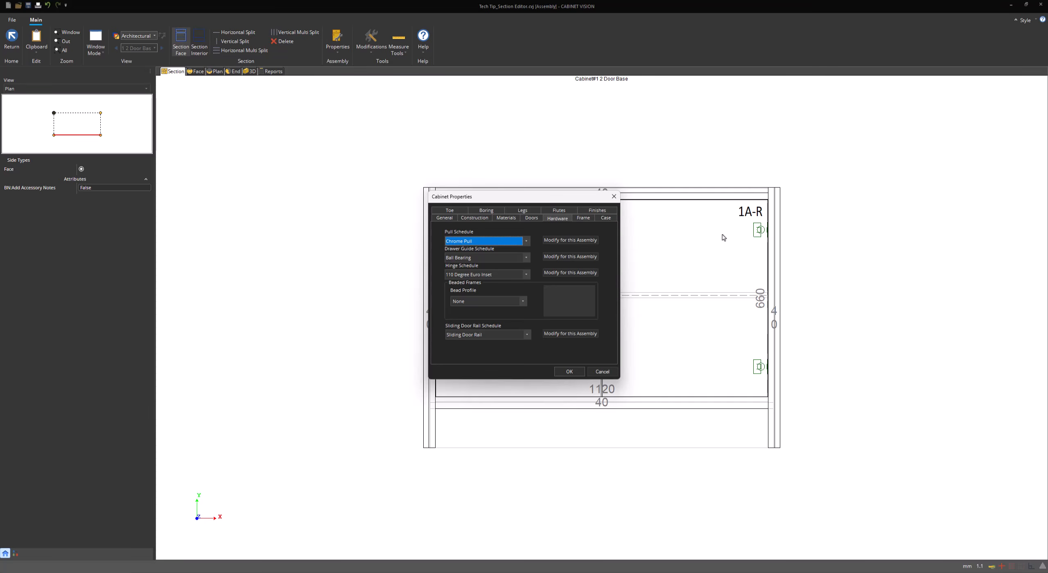
pyautogui.click(512, 299)
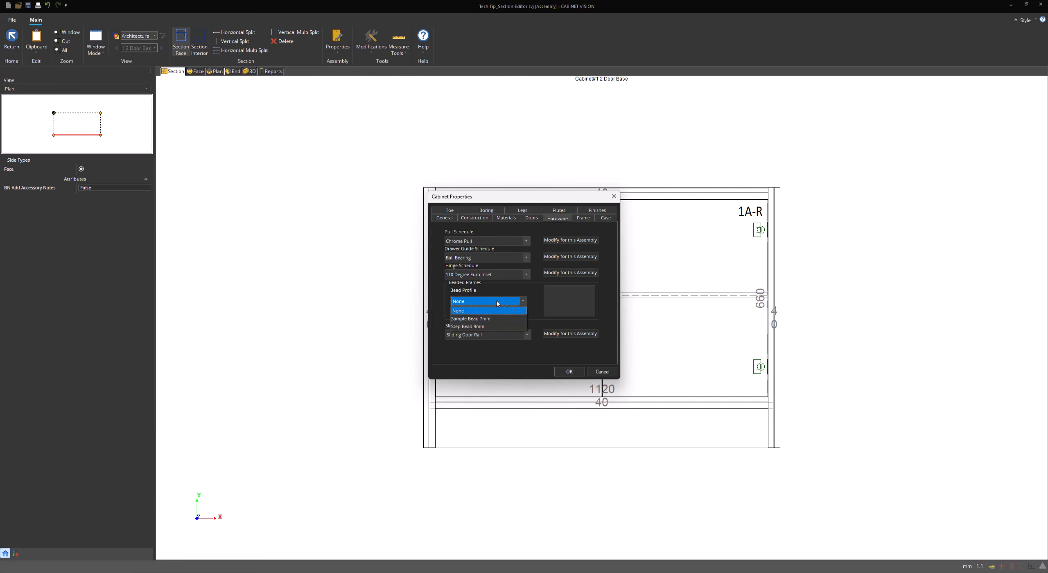
pyautogui.click(503, 288)
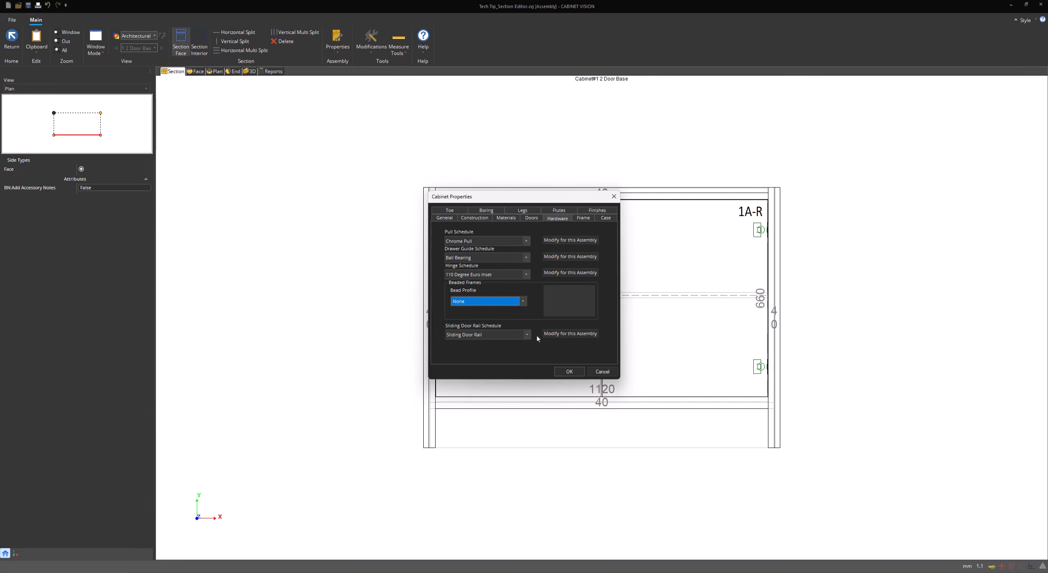
pyautogui.click(583, 219)
pyautogui.moveTo(544, 194); pyautogui.dragTo(336, 200)
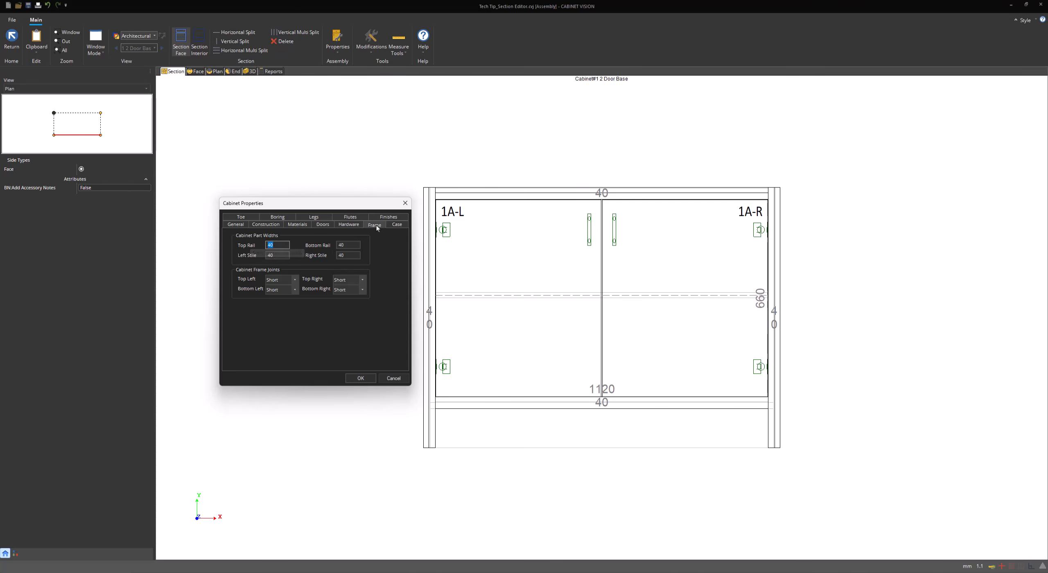
# Set the top-left and top-right frame joints to Miter, leave bottom-left Short, and apply
pyautogui.click(278, 245)
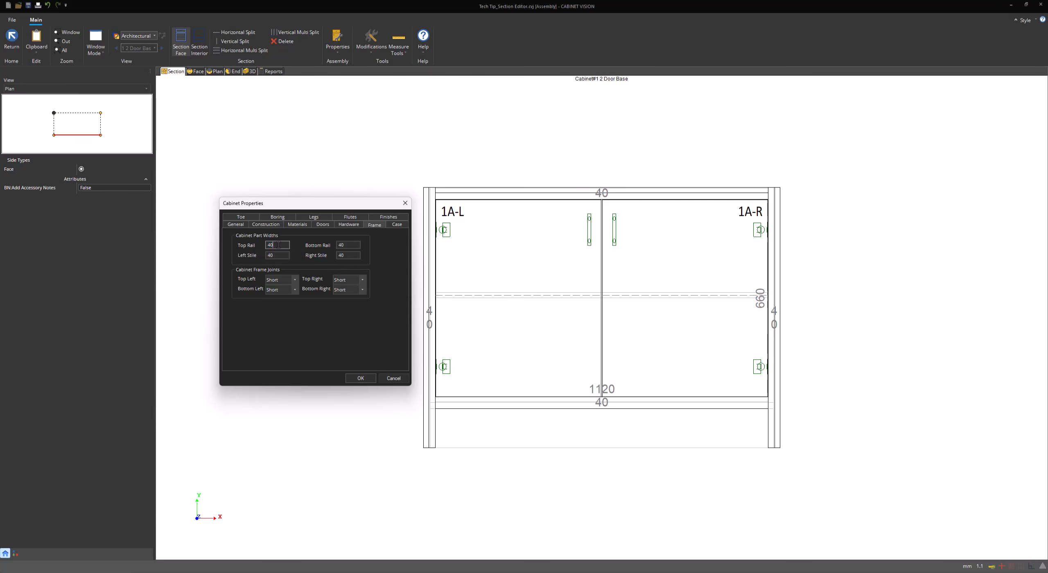
pyautogui.click(345, 245)
pyautogui.click(346, 255)
pyautogui.click(290, 279)
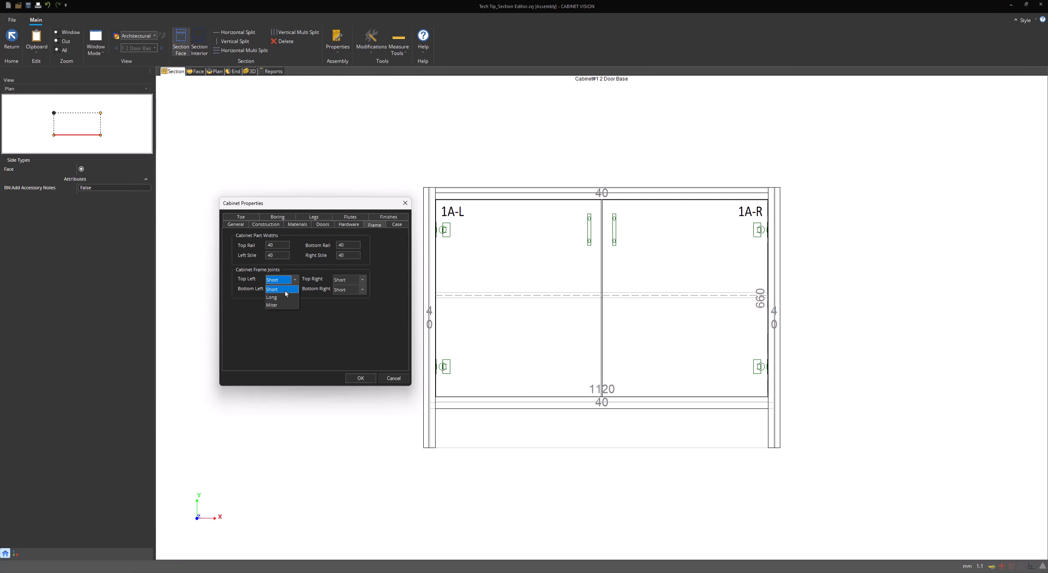
pyautogui.click(284, 305)
pyautogui.click(285, 315)
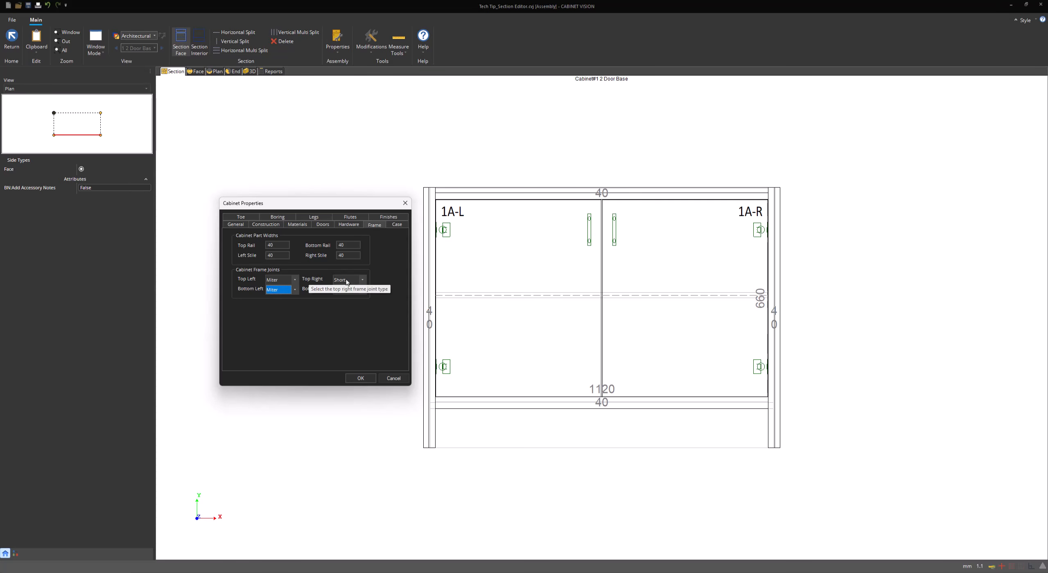
pyautogui.click(288, 293)
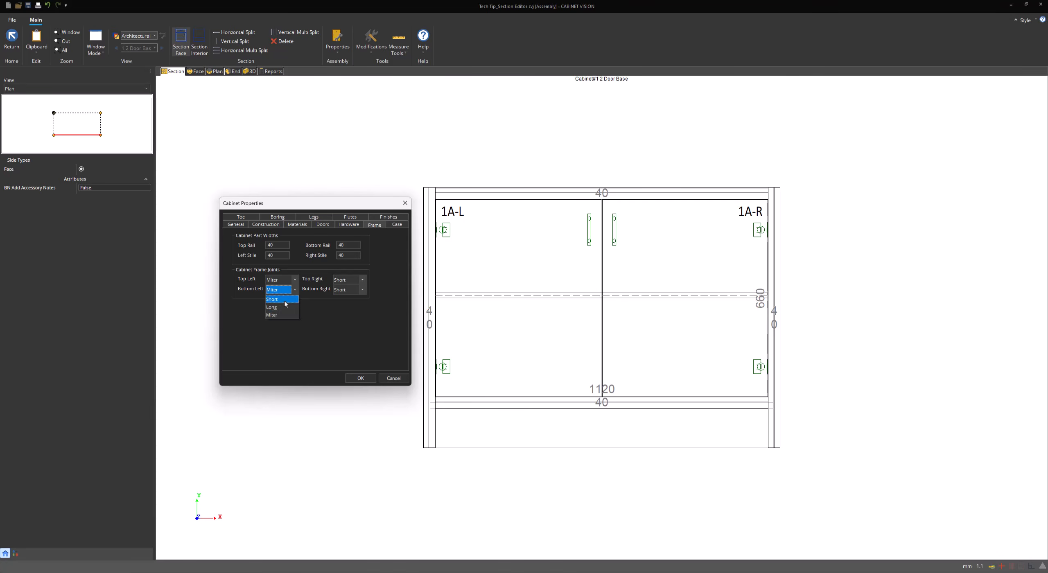
pyautogui.click(279, 297)
pyautogui.click(349, 279)
pyautogui.click(348, 303)
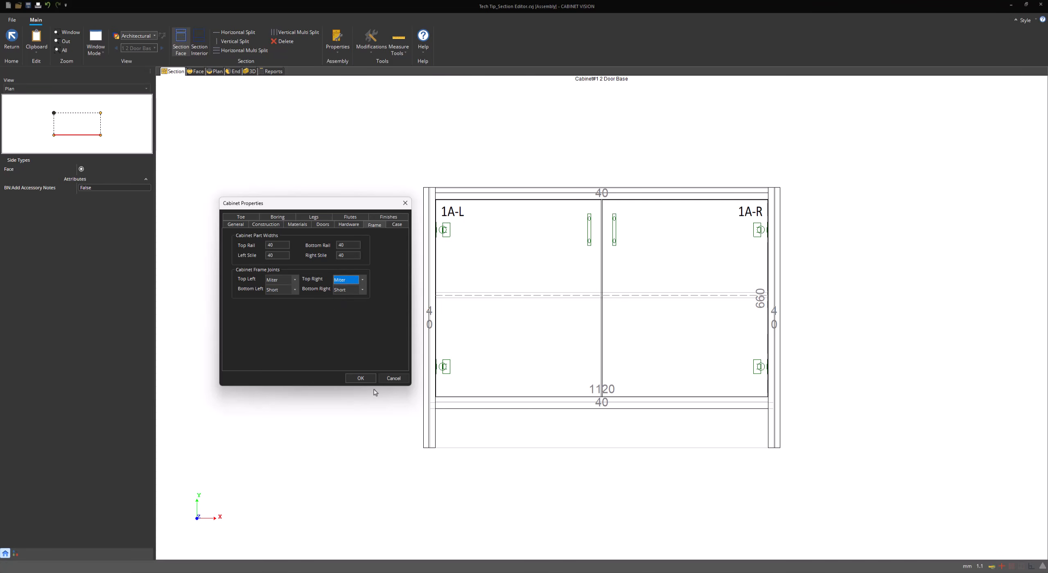
pyautogui.click(360, 378)
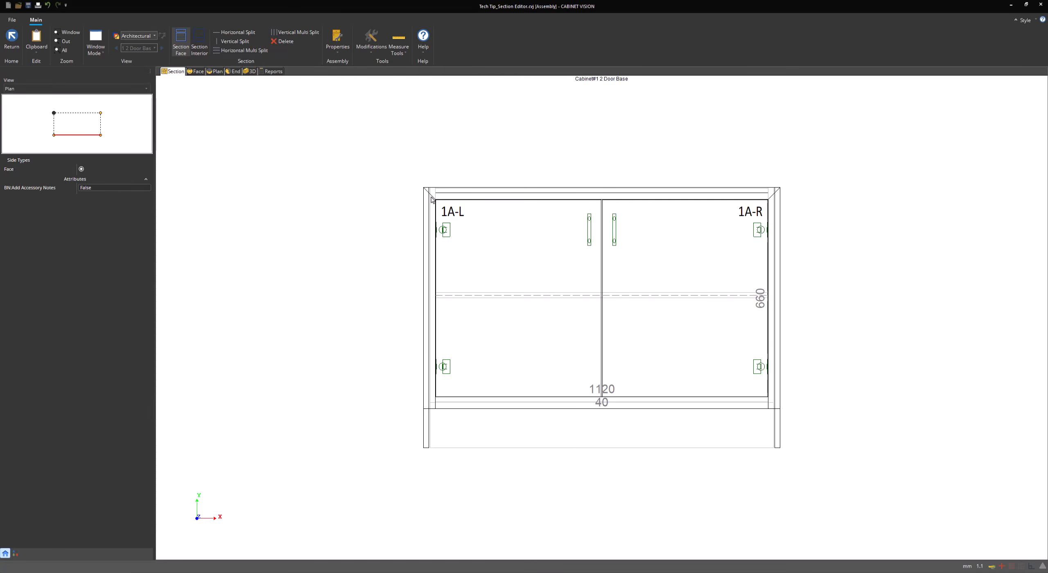
# Delete the Frame Joint Top Left and Top Right overrides so all joints return to Short
pyautogui.click(374, 53)
pyautogui.click(378, 66)
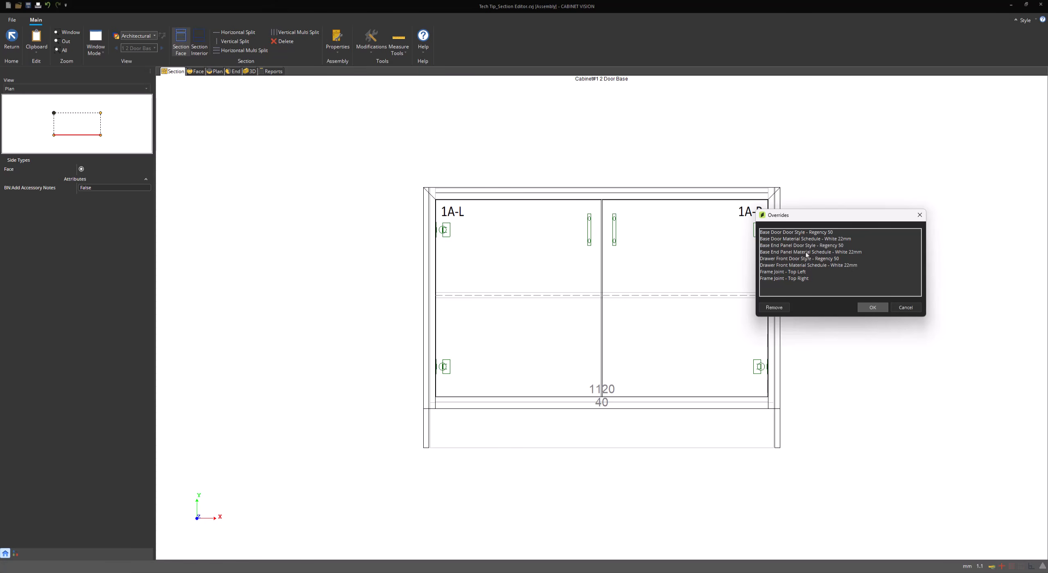
pyautogui.click(799, 273)
pyautogui.keyDown('ctrl'); pyautogui.click(800, 278); pyautogui.keyUp('ctrl')
pyautogui.click(773, 307)
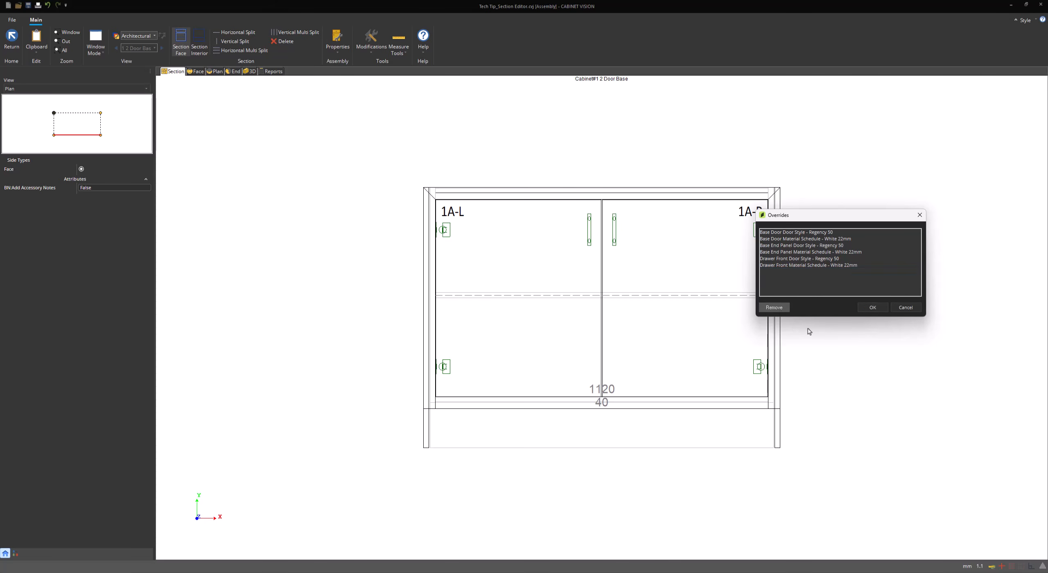
pyautogui.click(872, 307)
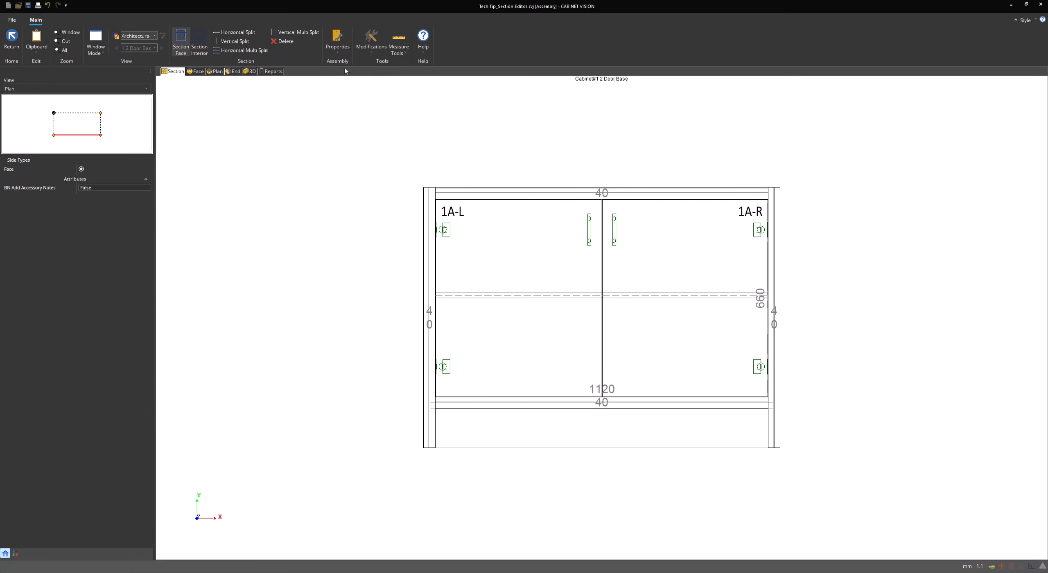
pyautogui.click(337, 43)
# On the Case settings, give the cabinet a Full Top and a Standard bottom
pyautogui.click(358, 160)
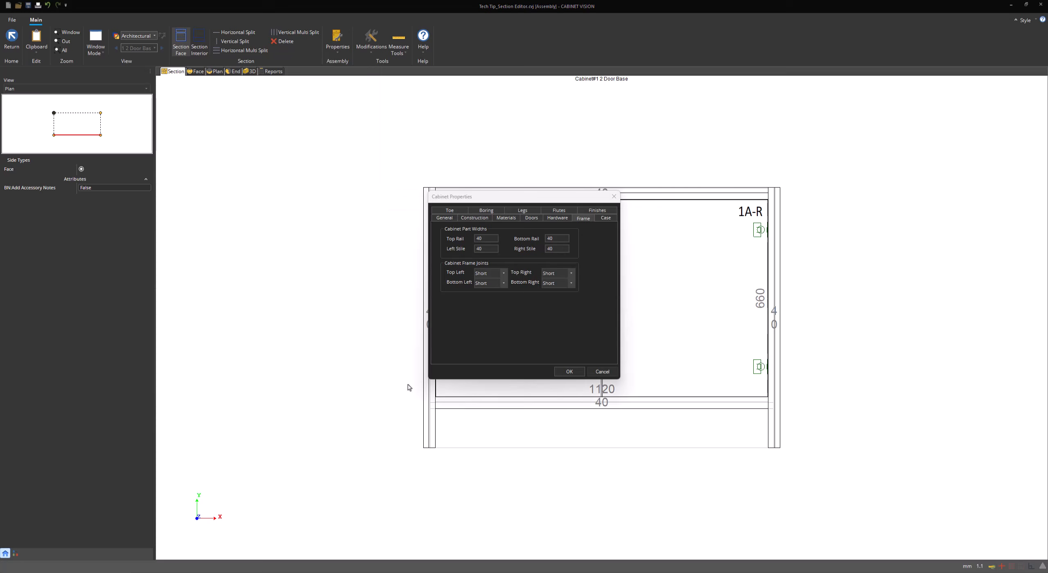
pyautogui.click(604, 219)
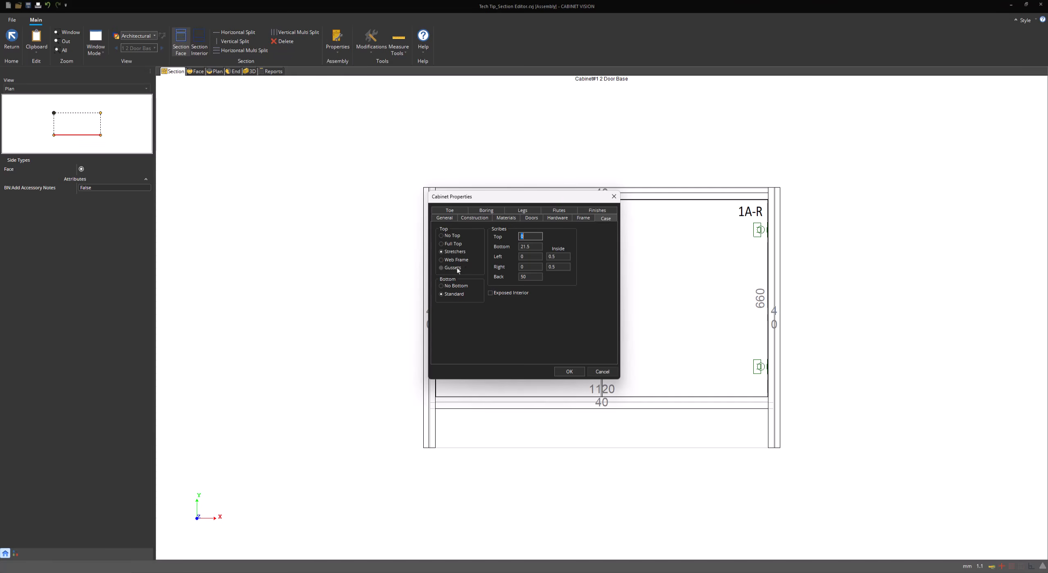
pyautogui.click(454, 244)
pyautogui.click(455, 293)
# Set the top scribe to 50 and the inside left and right scribes to 60
pyautogui.click(506, 219)
pyautogui.write('50')
pyautogui.click(559, 258)
pyautogui.write('60')
pyautogui.press('Tab')
pyautogui.write('60')
pyautogui.click(533, 257)
# Apply the case settings and orbit the cabinet in the 3D view
pyautogui.click(568, 371)
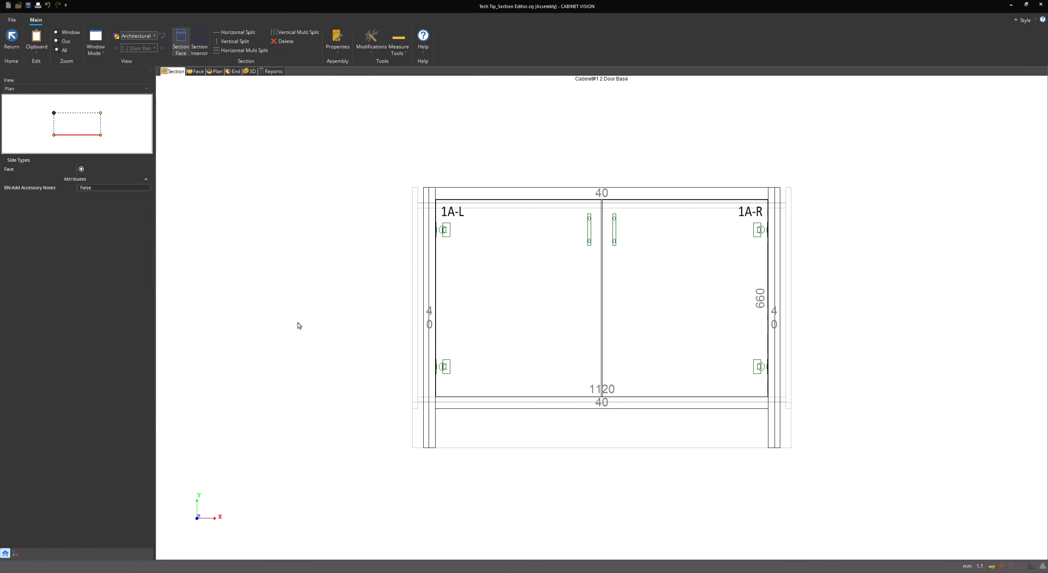
pyautogui.click(251, 73)
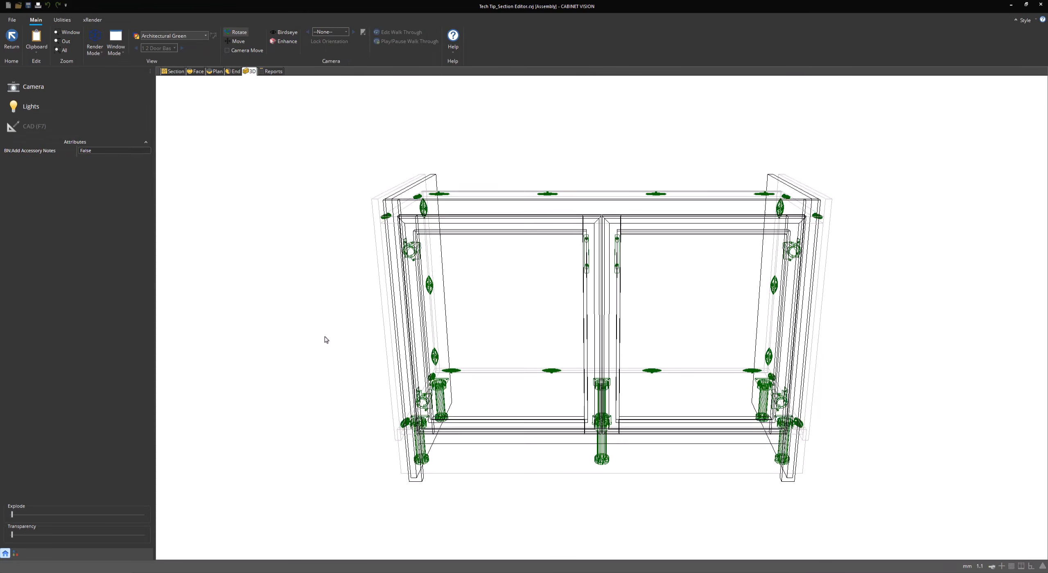
pyautogui.moveTo(326, 340)
pyautogui.mouseDown()
pyautogui.moveTo(339, 379)
pyautogui.moveTo(503, 346)
pyautogui.moveTo(341, 337)
pyautogui.mouseUp()
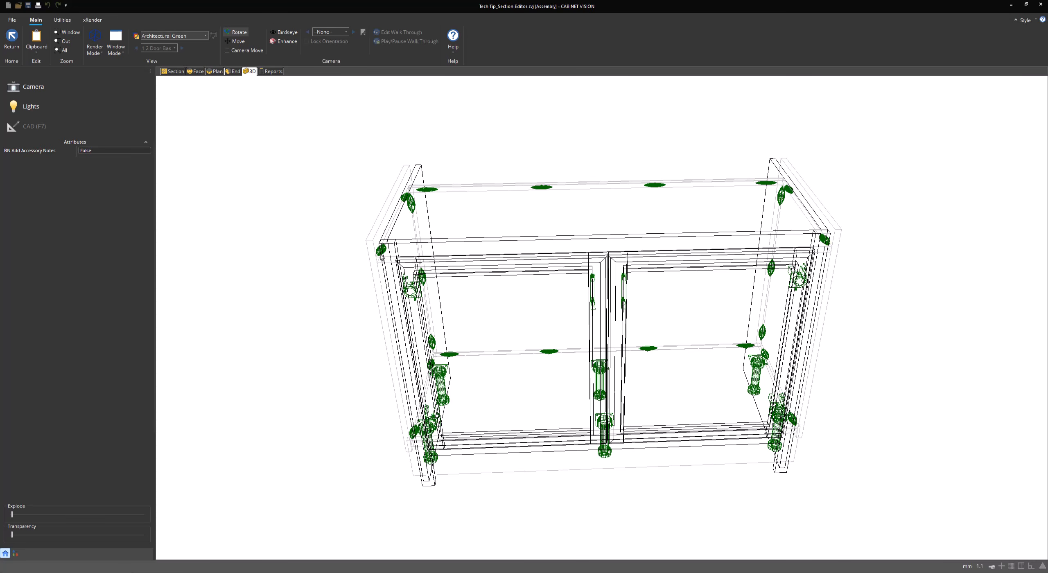
pyautogui.moveTo(405, 292); pyautogui.dragTo(383, 207)
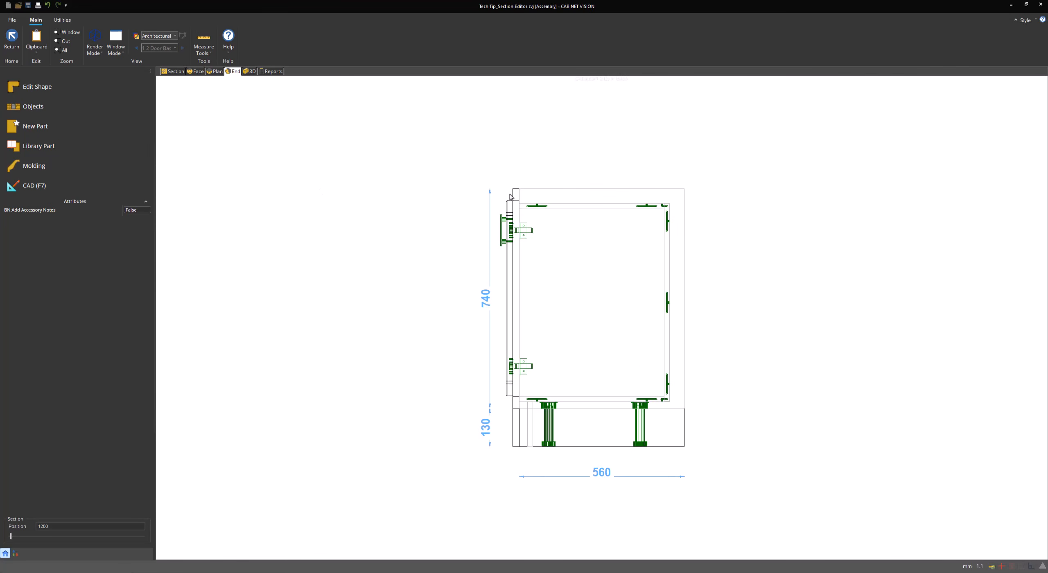
pyautogui.scroll(8, 530, 198)
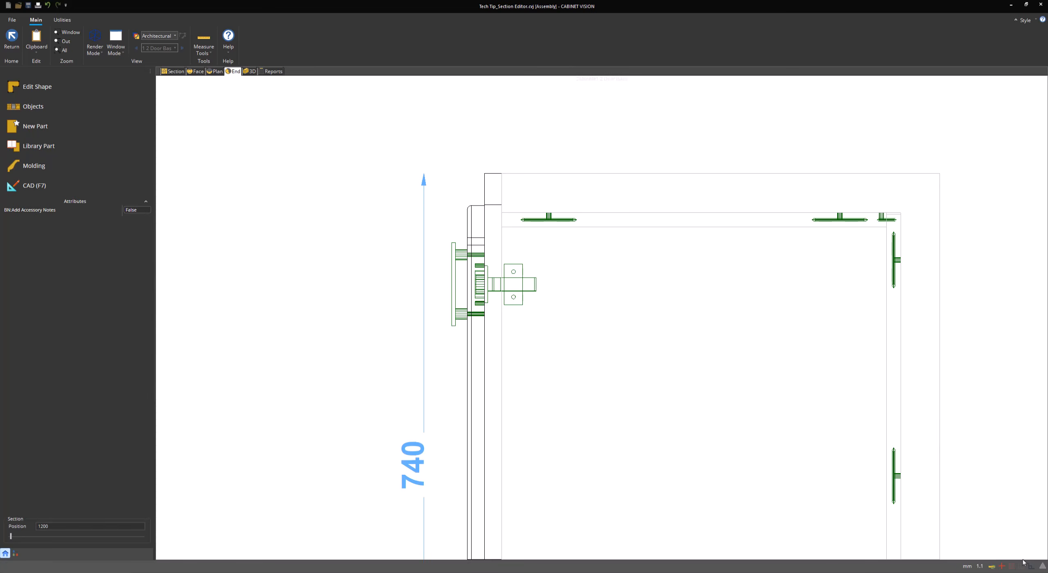
# Measure the 50 top scribe at the corner, then return to the section view
pyautogui.click(202, 50)
pyautogui.click(220, 67)
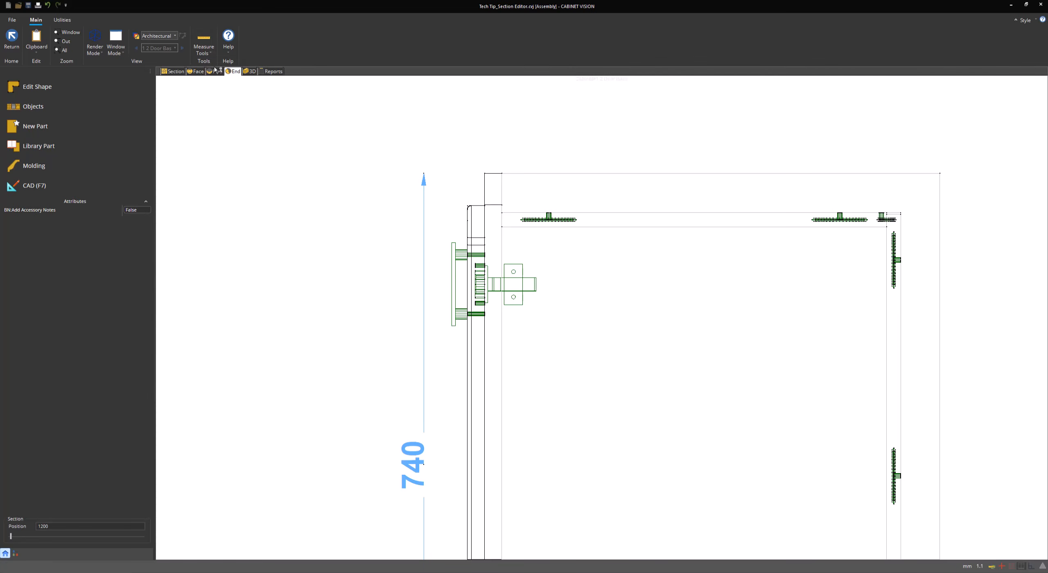
pyautogui.click(501, 213)
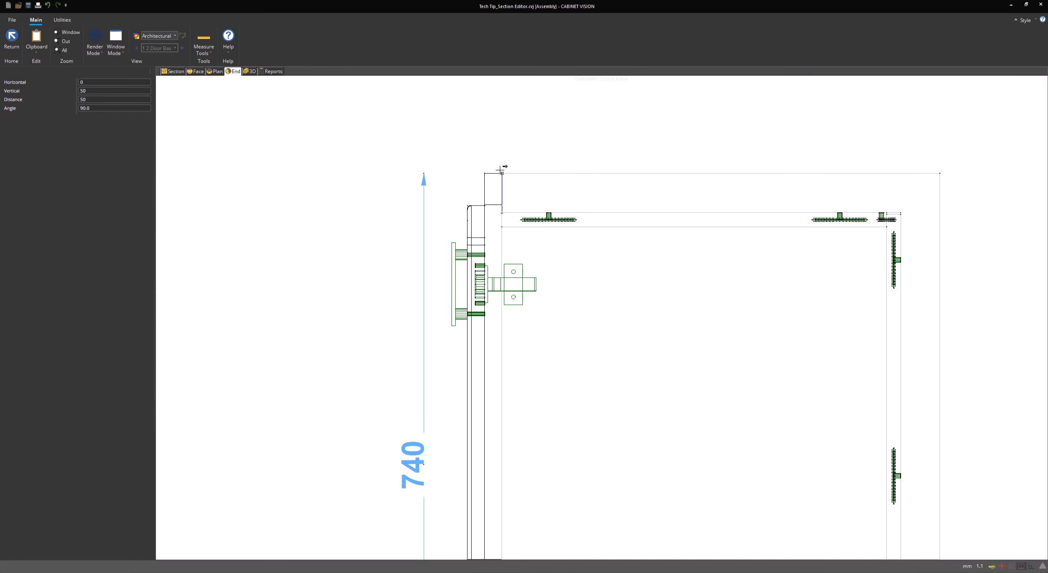
pyautogui.click(250, 71)
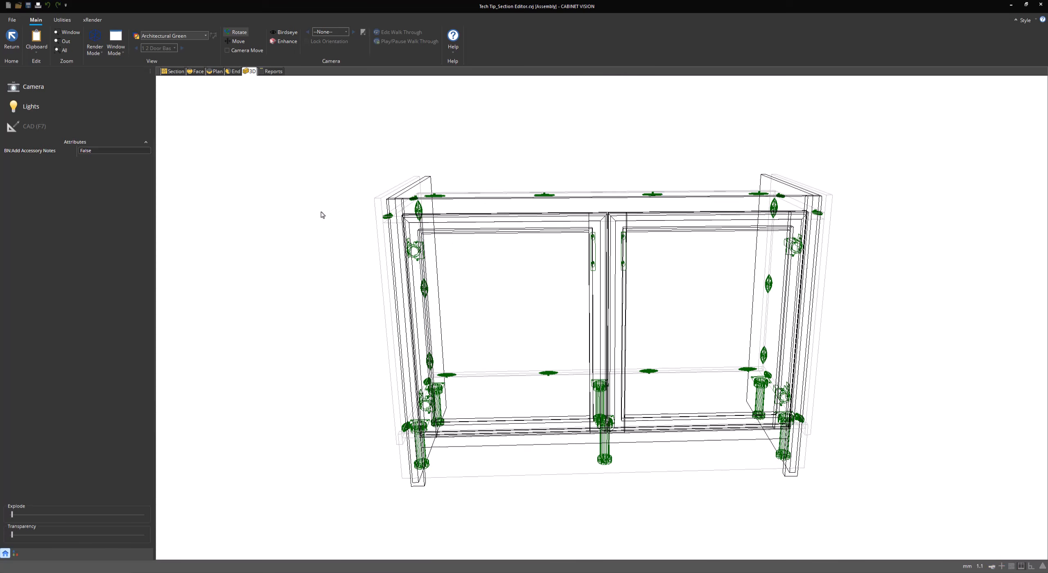
pyautogui.click(178, 72)
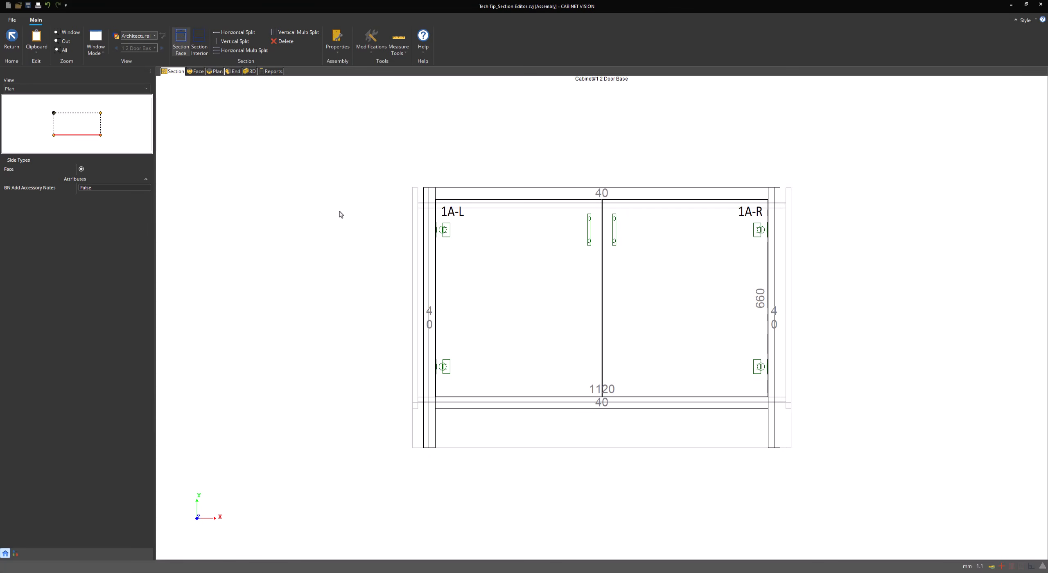
# Set the case's inside left scribe to 0.4 and apply it
pyautogui.click(338, 55)
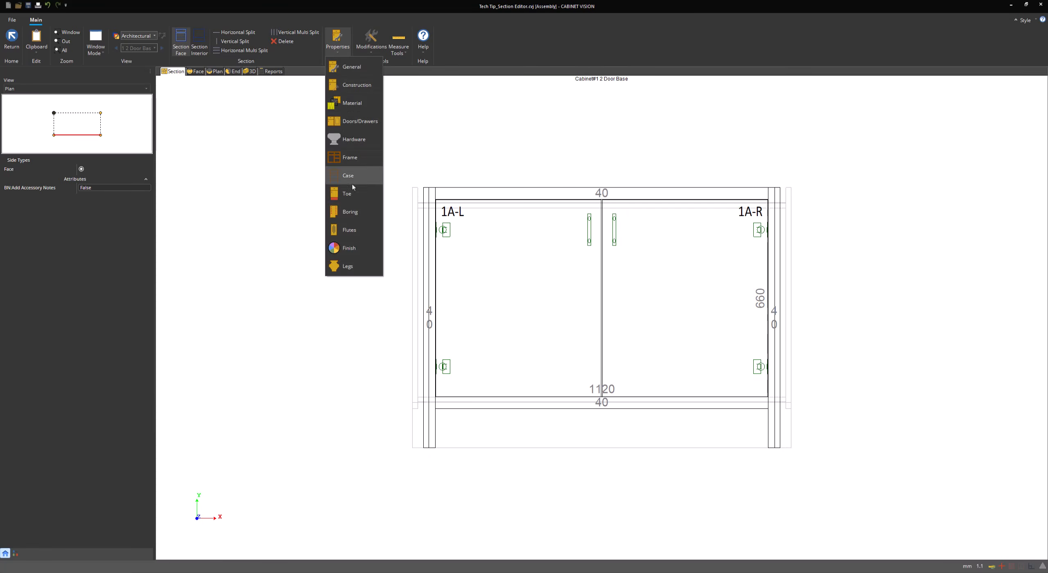
pyautogui.click(358, 160)
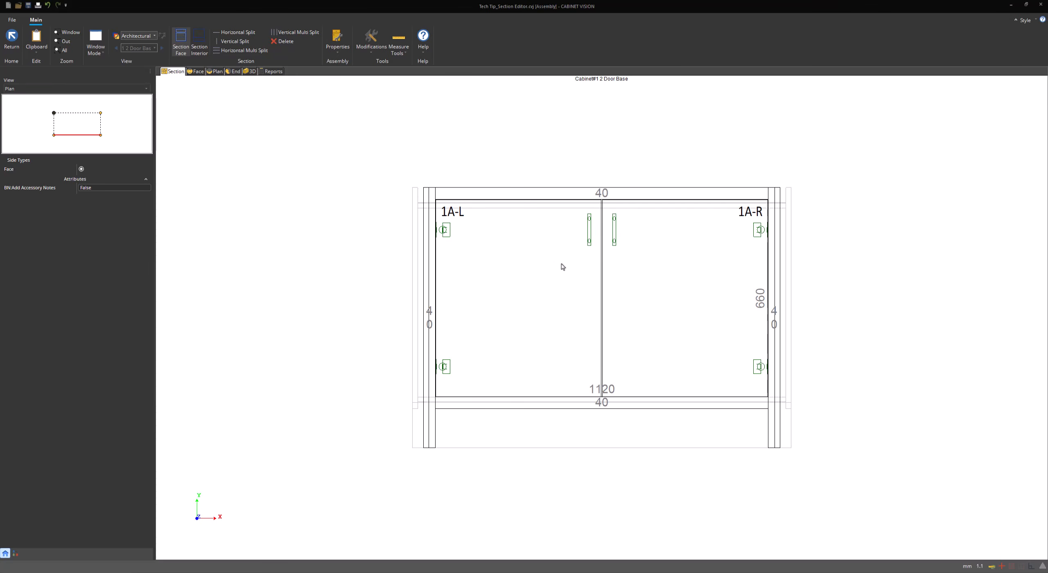
pyautogui.click(600, 218)
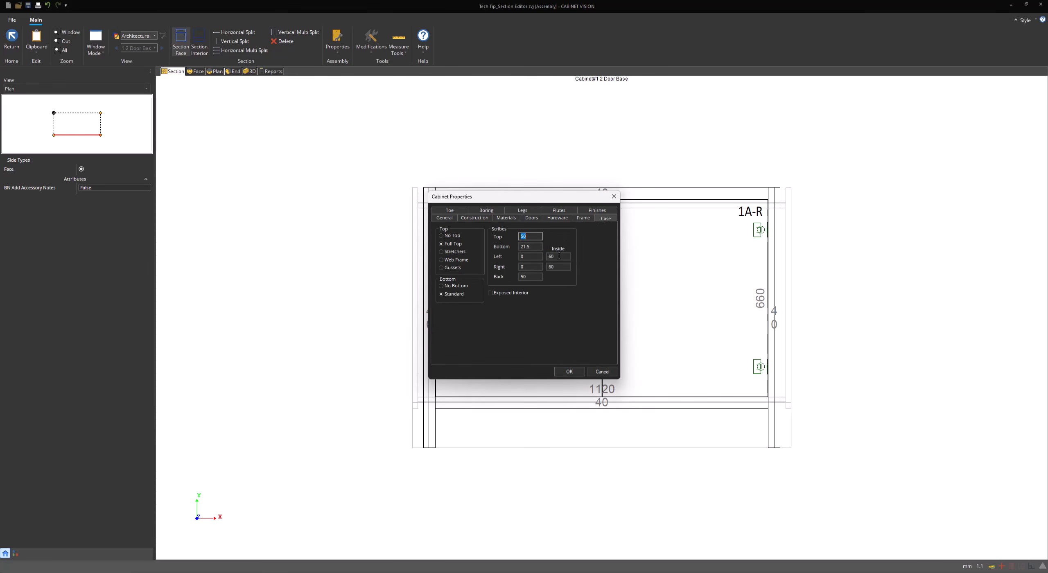
pyautogui.doubleClick(563, 256)
pyautogui.write('0.4')
pyautogui.click(570, 372)
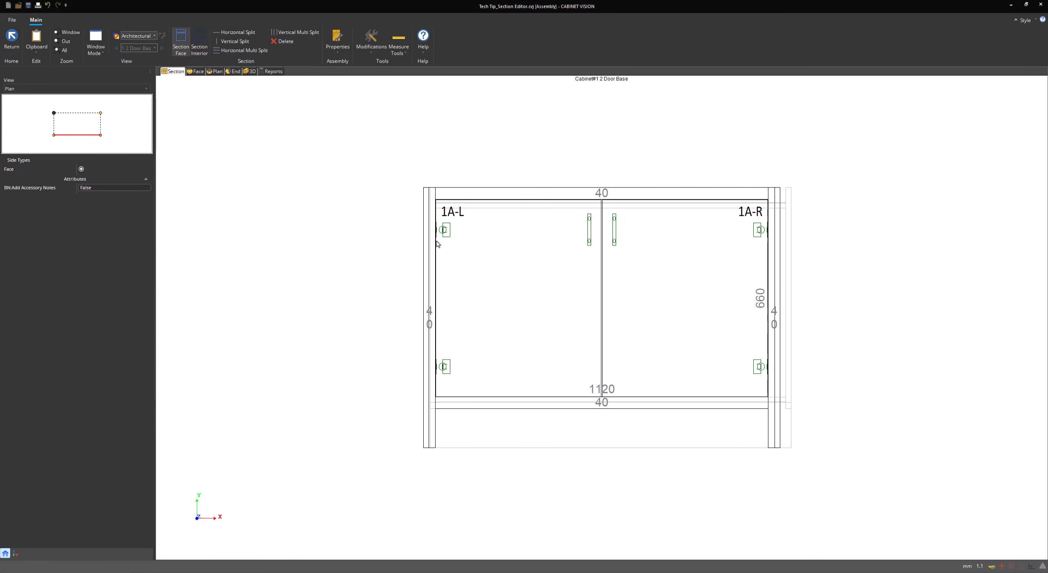
# Set the inside right scribe to 0.5 and the top scribe to 0, checking the back scribe, then apply
pyautogui.click(367, 54)
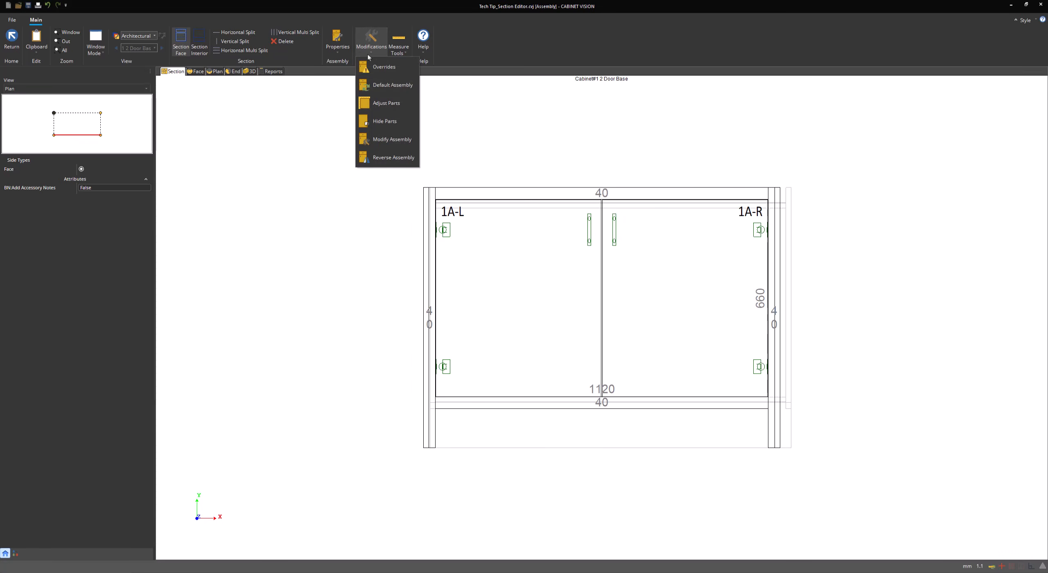
pyautogui.click(361, 55)
pyautogui.click(340, 50)
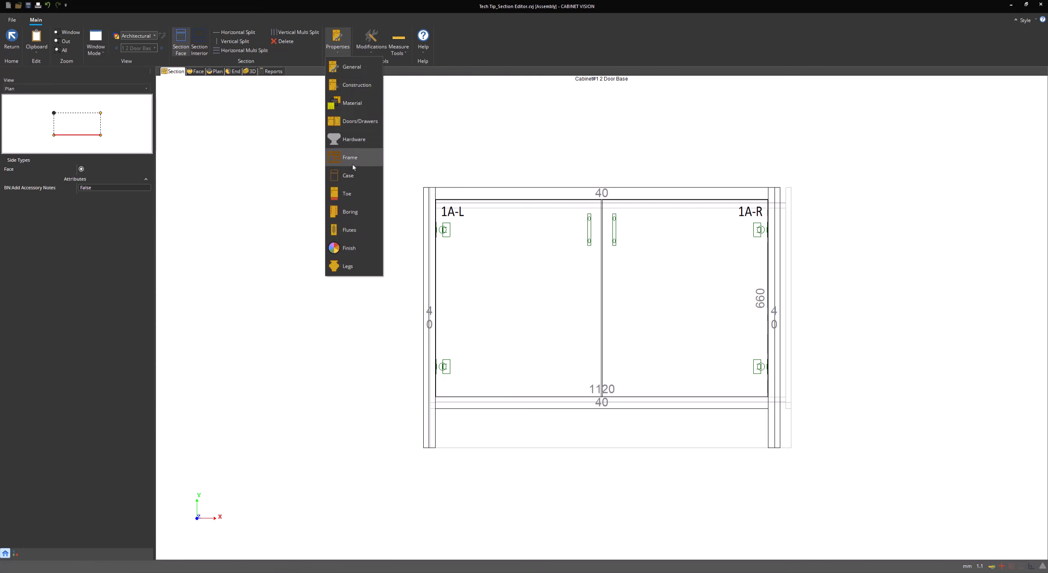
pyautogui.click(356, 177)
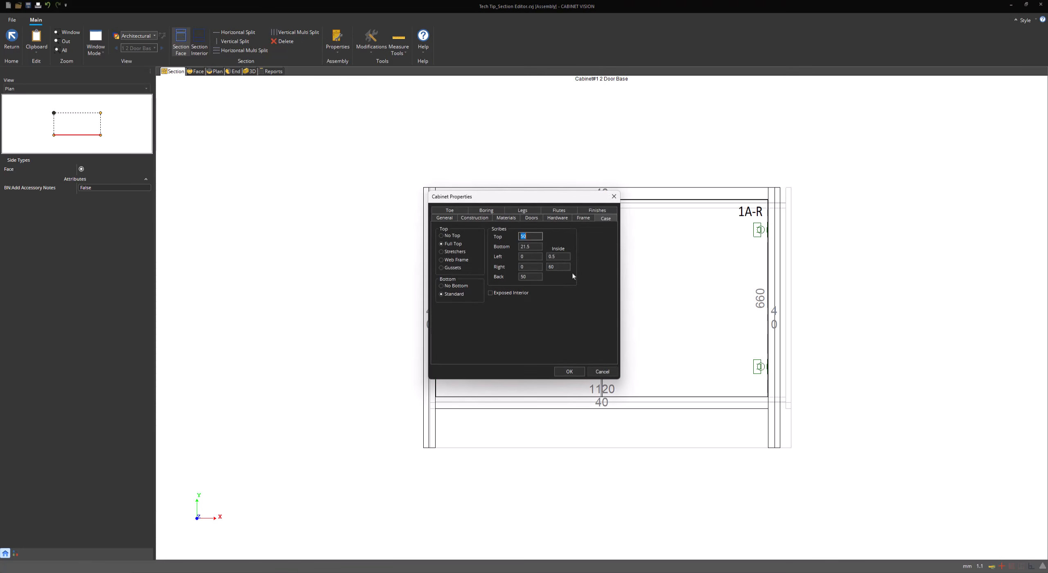
pyautogui.doubleClick(559, 267)
pyautogui.write('0.5')
pyautogui.doubleClick(532, 236)
pyautogui.write('0')
pyautogui.click(533, 278)
pyautogui.click(569, 371)
# Orbit the cabinet in 3D to check the scribes, then return to the section view
pyautogui.click(250, 71)
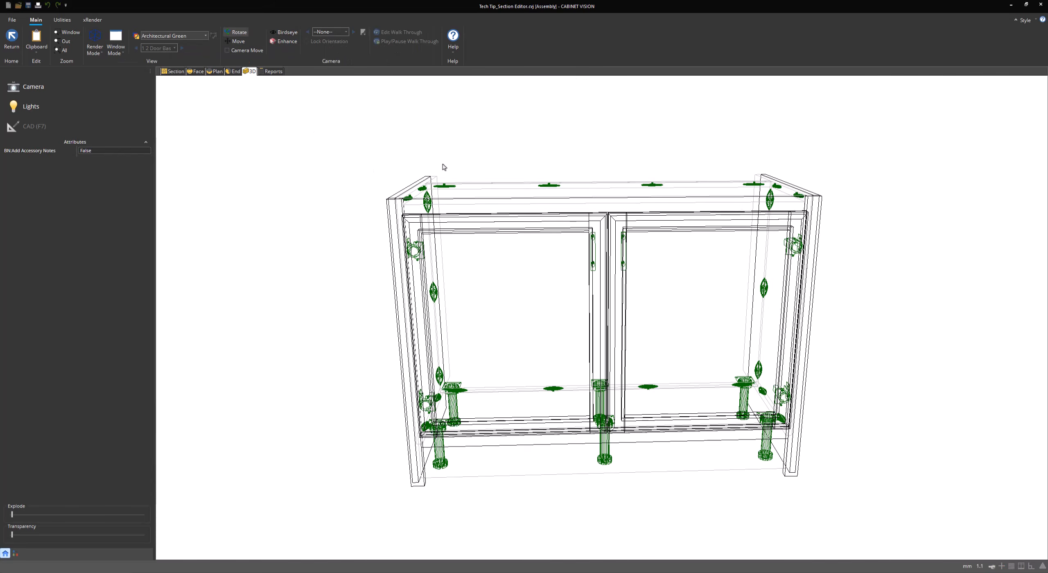
pyautogui.moveTo(444, 167); pyautogui.dragTo(678, 215)
pyautogui.moveTo(356, 226); pyautogui.dragTo(564, 216)
pyautogui.click(173, 71)
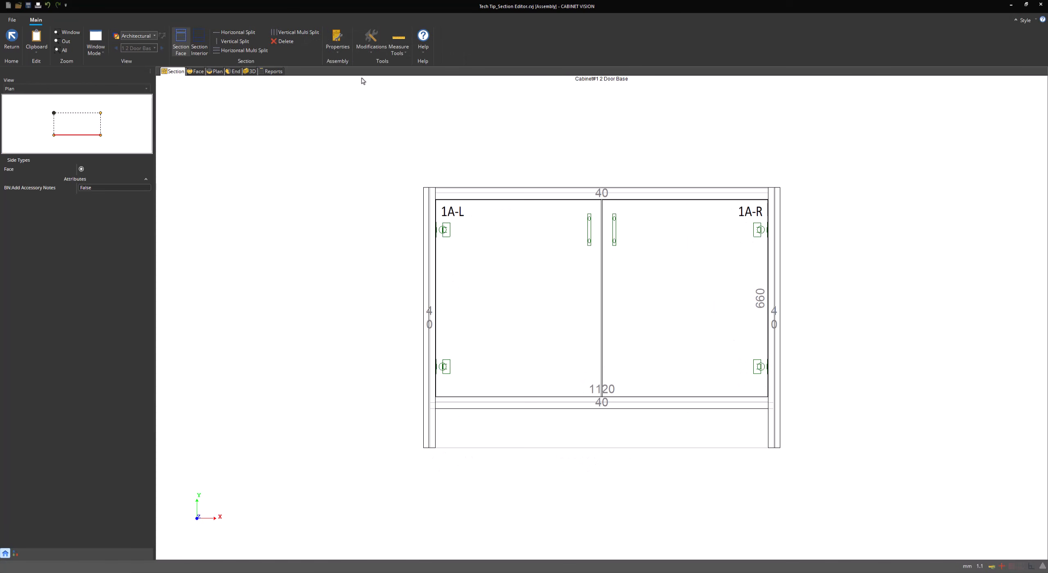
# On the Toe page, review the front recess, back recess, sleeper count and left recess values
pyautogui.click(345, 53)
pyautogui.click(366, 178)
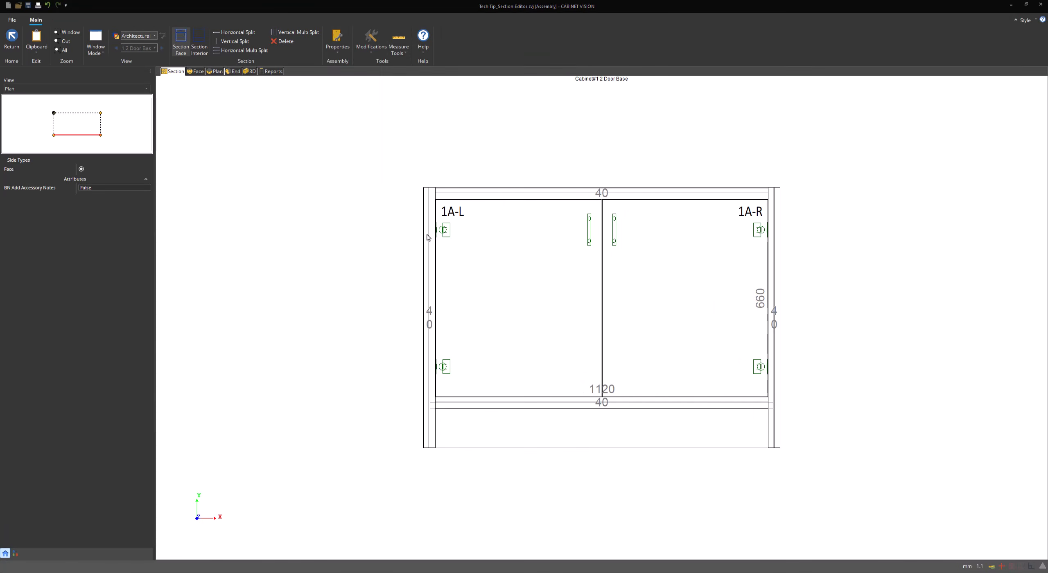
pyautogui.click(454, 214)
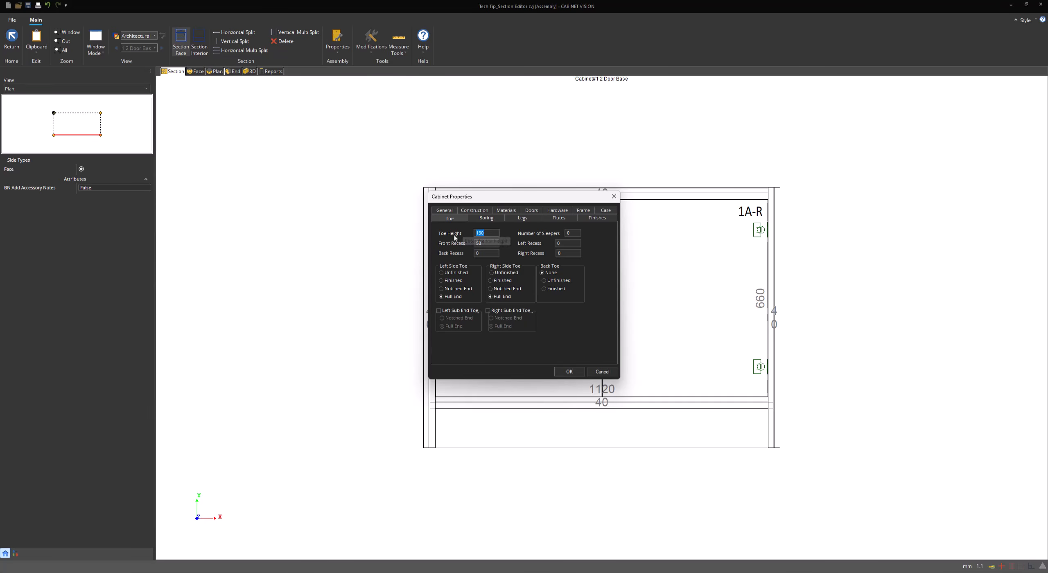
pyautogui.press('Tab')
pyautogui.click(486, 254)
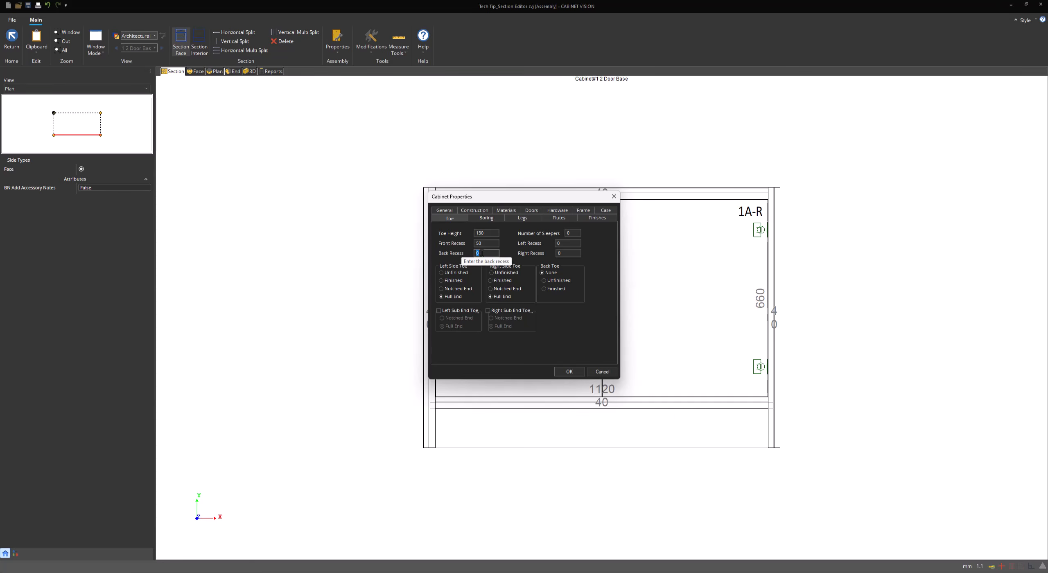
pyautogui.click(576, 233)
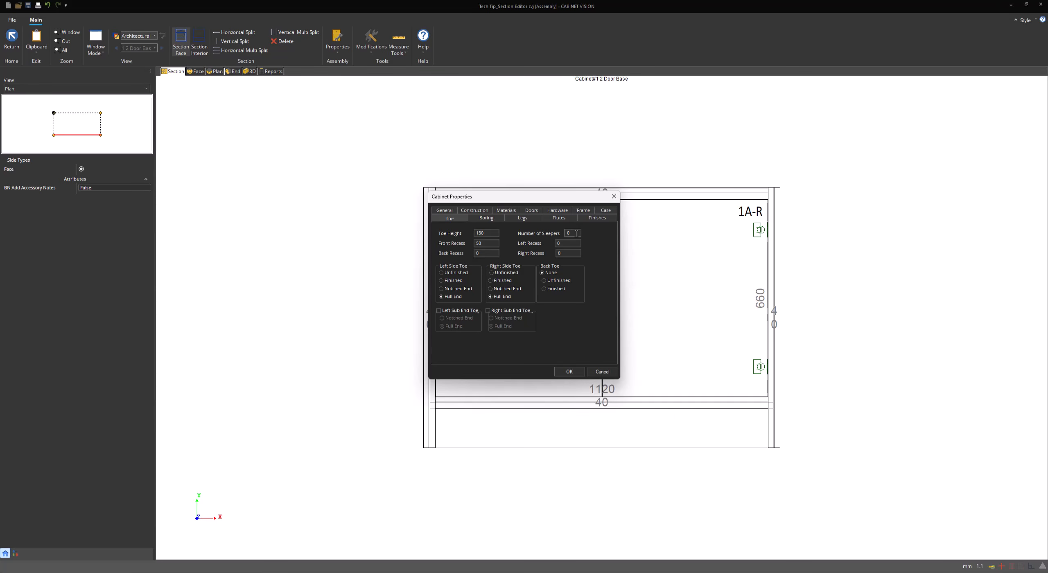
pyautogui.click(567, 244)
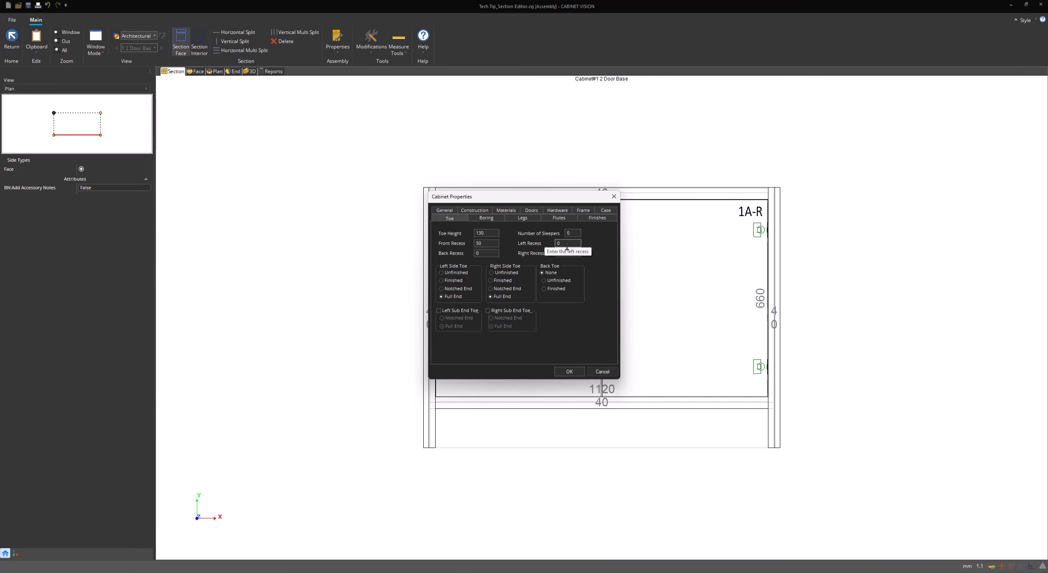
# Enter 2000 as the new toe height, confirm it, and orbit the cabinet in 3D
pyautogui.press('Tab')
pyautogui.press('Tab')
pyautogui.write('2000')
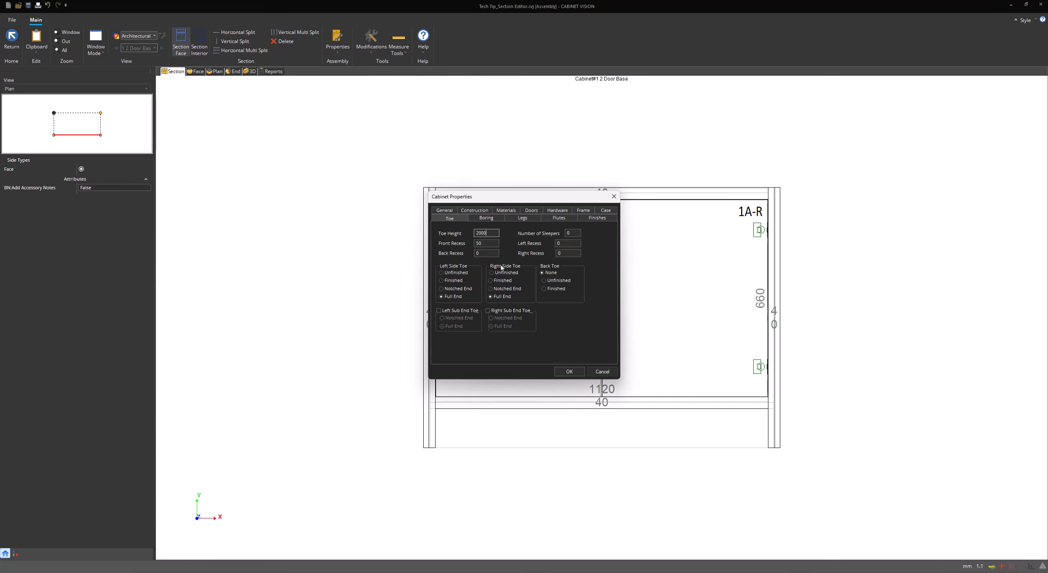
pyautogui.press('Tab')
pyautogui.press('Return')
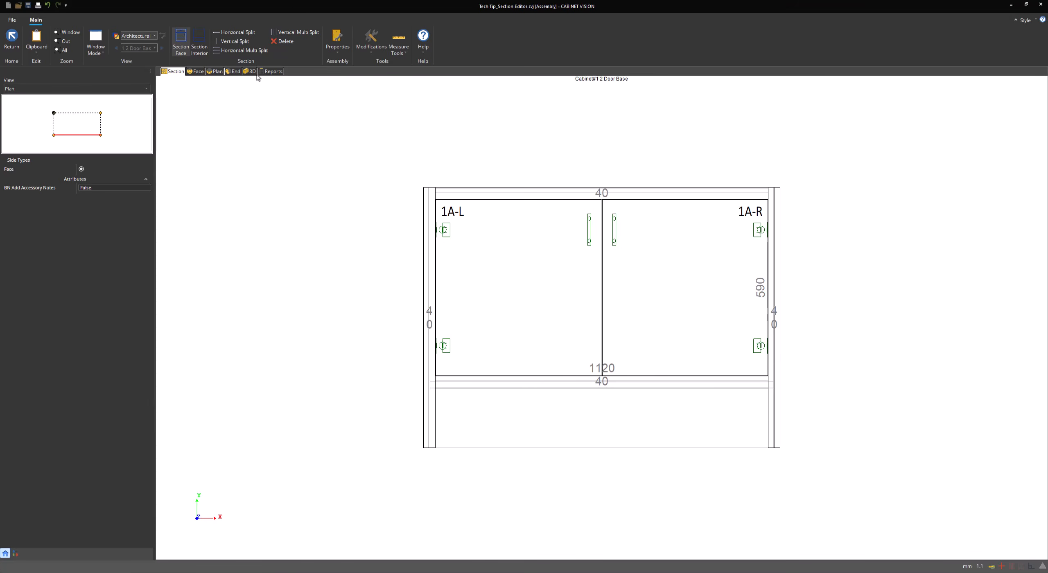
pyautogui.click(252, 72)
pyautogui.moveTo(363, 237)
pyautogui.mouseDown()
pyautogui.moveTo(702, 241)
pyautogui.moveTo(217, 226)
pyautogui.moveTo(535, 238)
pyautogui.mouseUp()
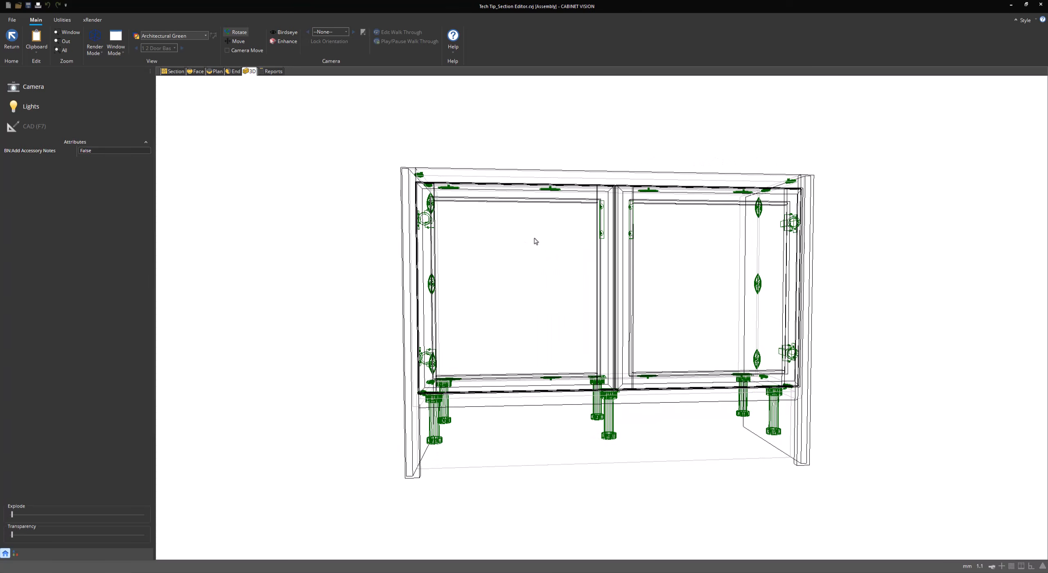
# Make the left side toe a Notched End and apply the change
pyautogui.click(175, 71)
pyautogui.click(337, 41)
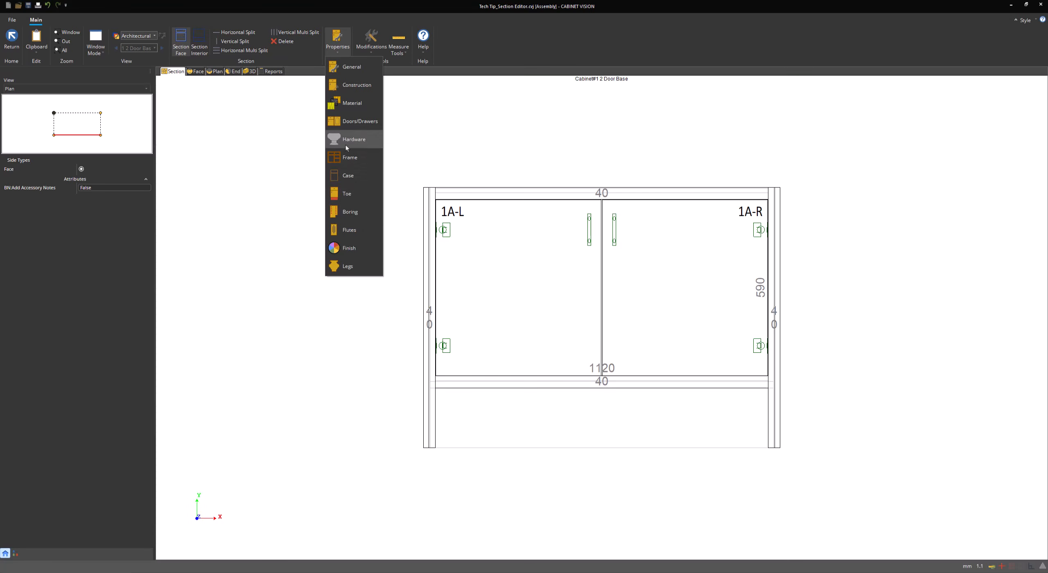
pyautogui.click(362, 199)
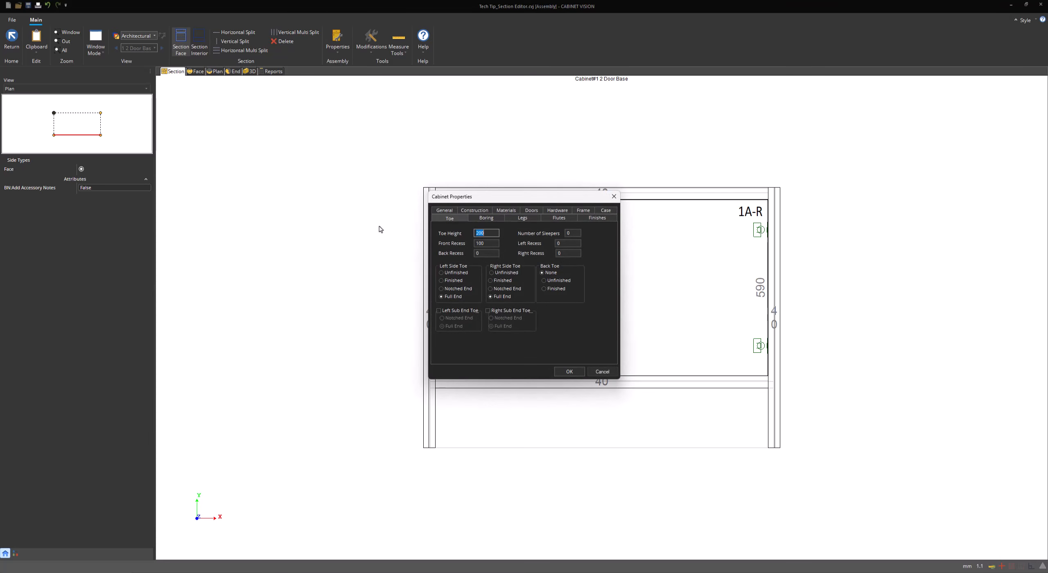
pyautogui.click(457, 289)
pyautogui.click(569, 371)
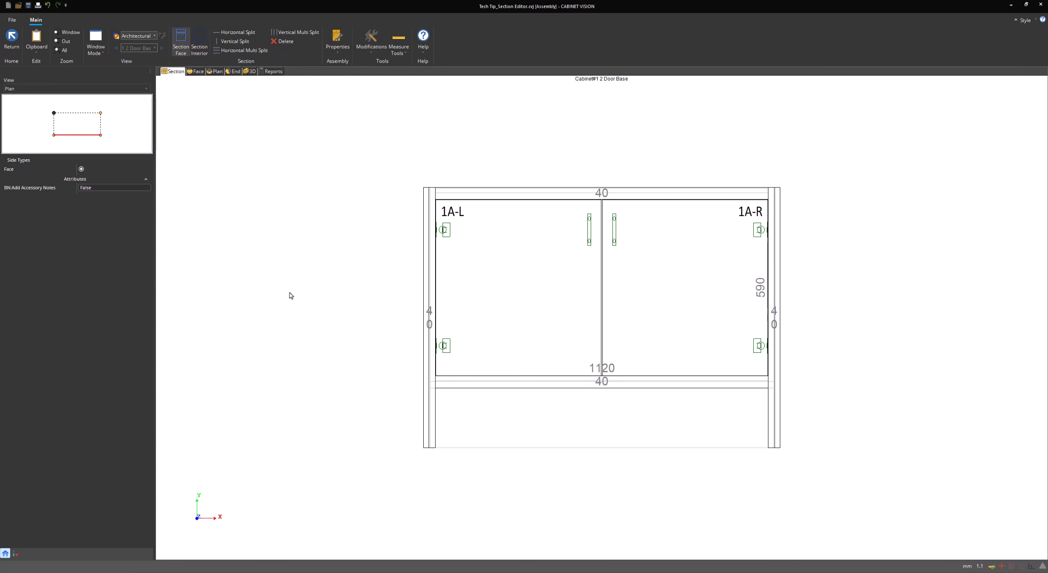
# Orbit the cabinet in 3D to inspect its left side, then return to the section view
pyautogui.click(250, 71)
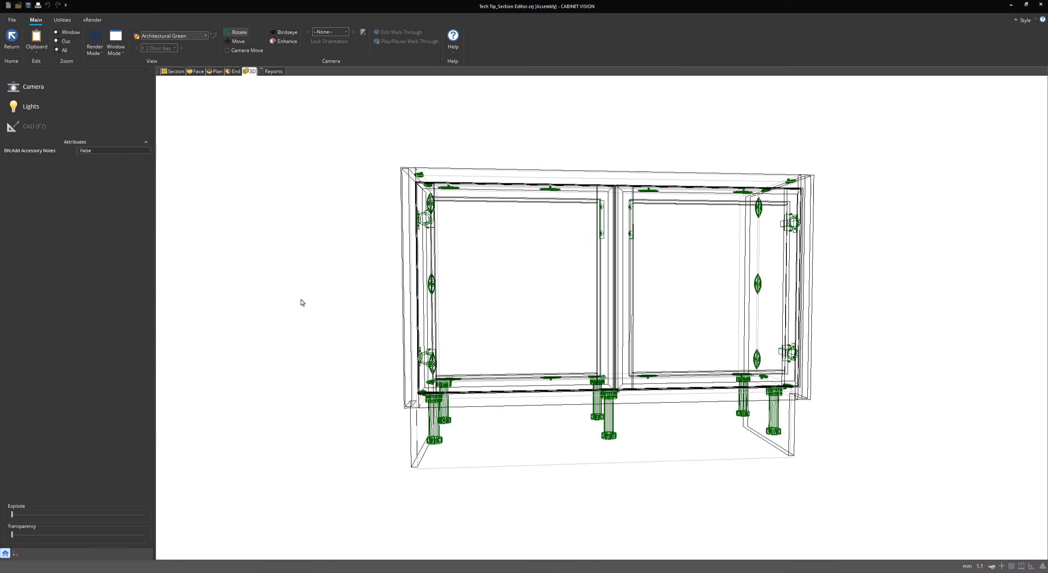
pyautogui.moveTo(572, 291); pyautogui.dragTo(457, 313)
pyautogui.moveTo(504, 455); pyautogui.dragTo(393, 288)
pyautogui.click(174, 71)
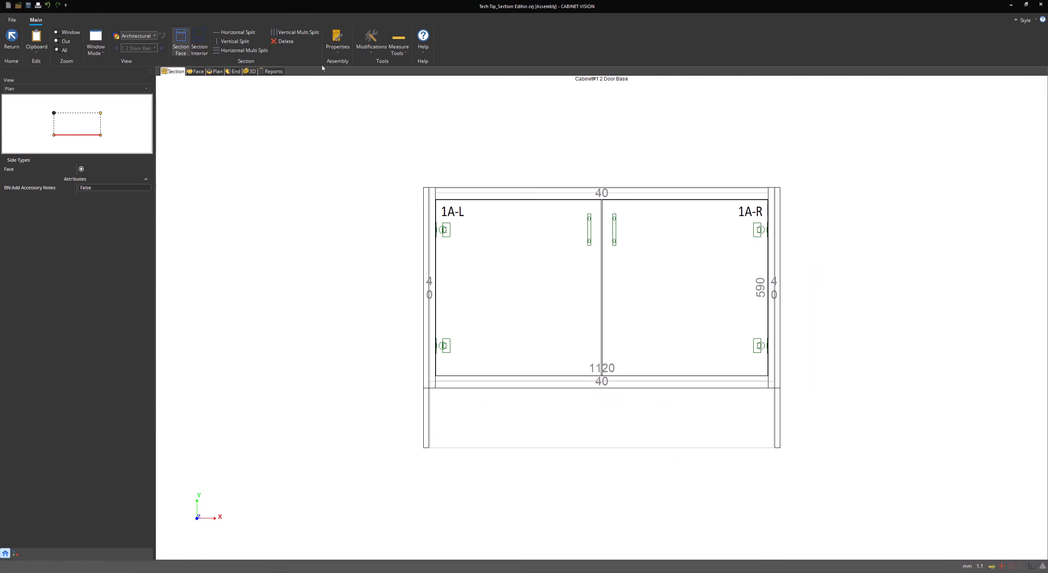
# On the Toe page, turn a left Sub End Toe on and then back off
pyautogui.click(337, 44)
pyautogui.click(362, 199)
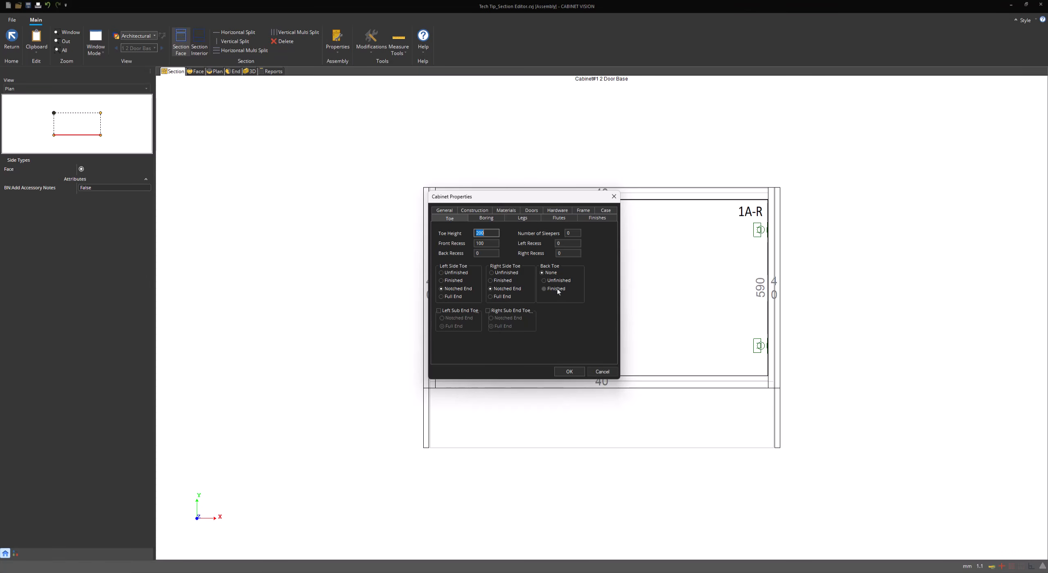
pyautogui.click(455, 311)
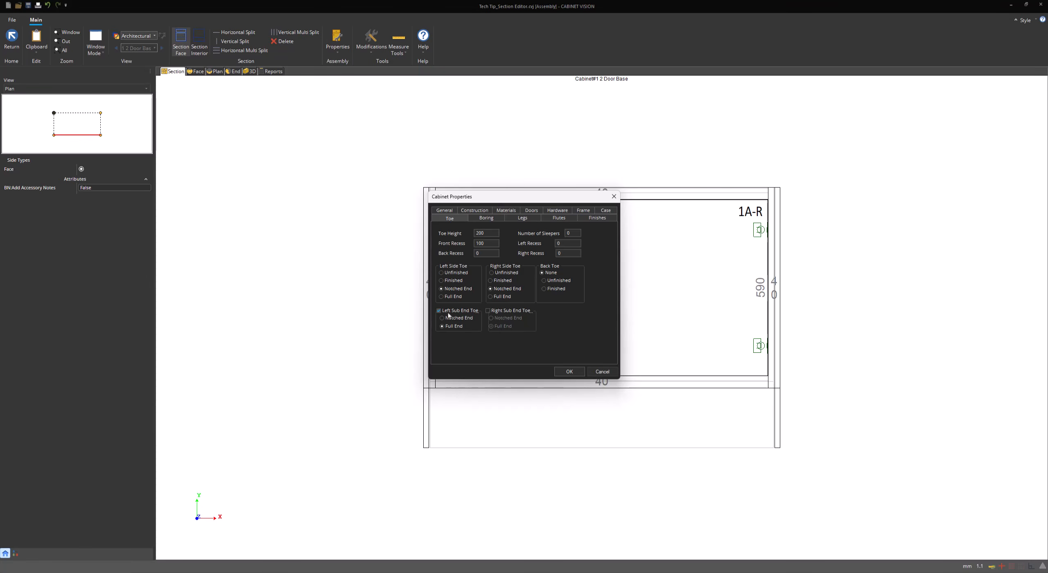
pyautogui.click(491, 310)
# Set the Boring Style to Bore all holes
pyautogui.click(496, 217)
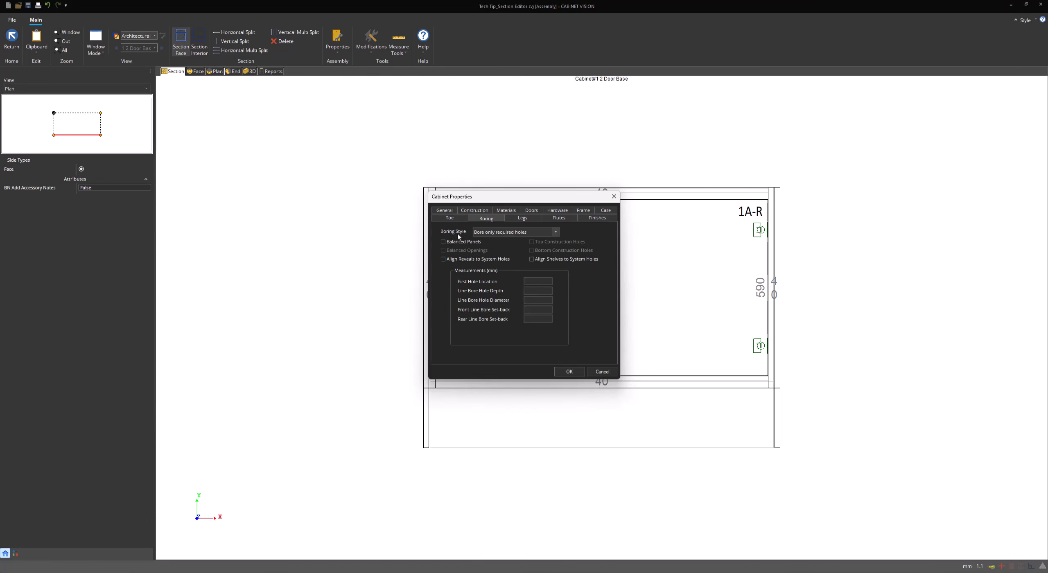
pyautogui.click(502, 234)
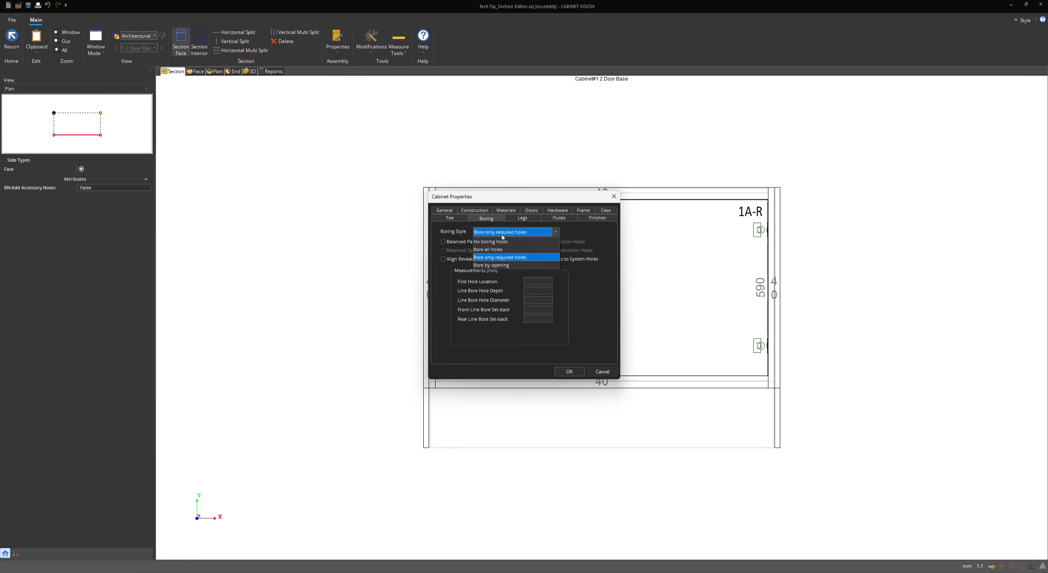
pyautogui.click(521, 259)
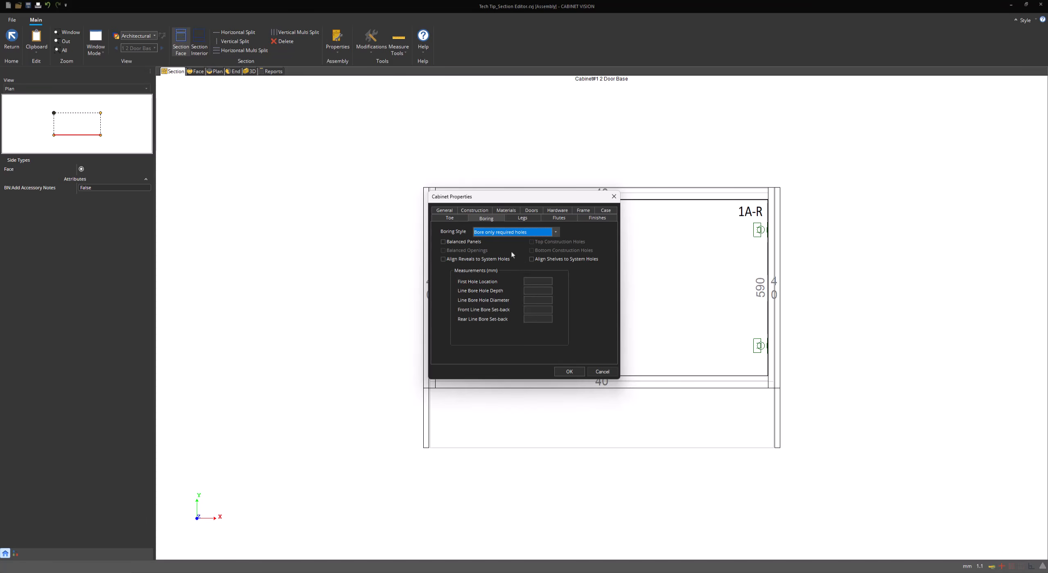
pyautogui.click(503, 234)
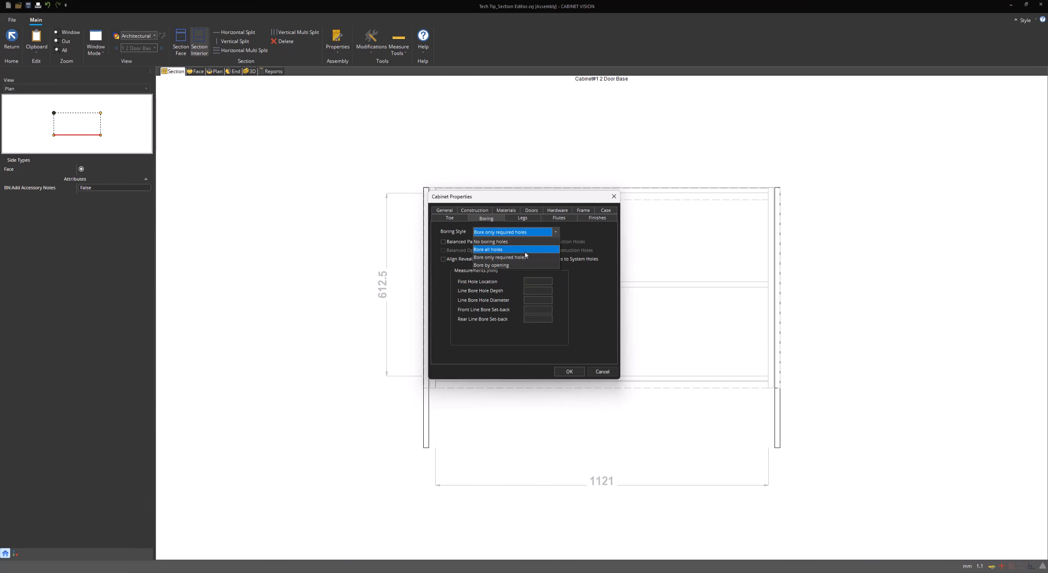
pyautogui.click(530, 251)
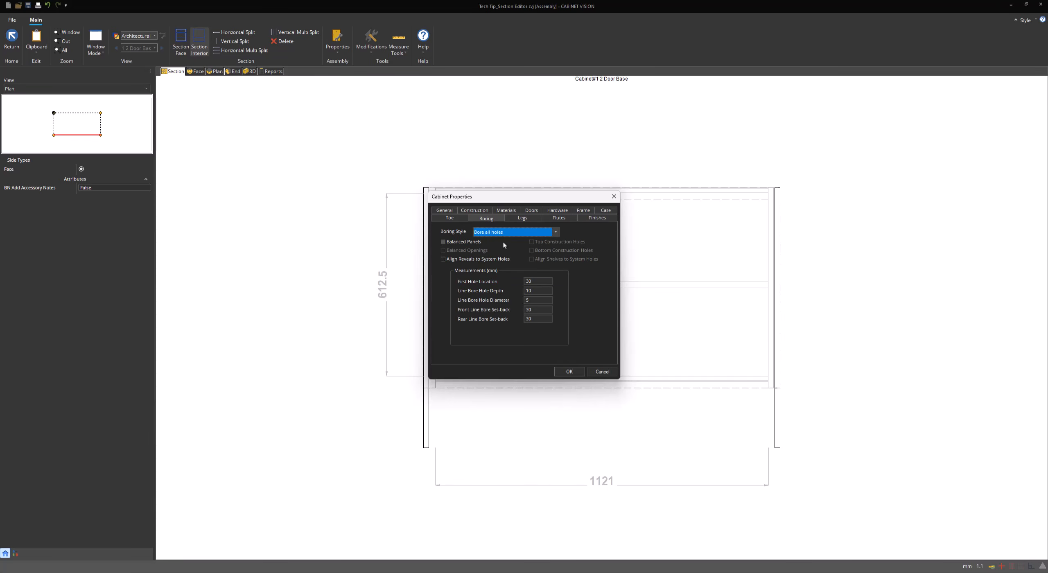
# Review first hole 30, depth 10, diameter 5 and front/rear set-backs of 30
pyautogui.doubleClick(540, 290)
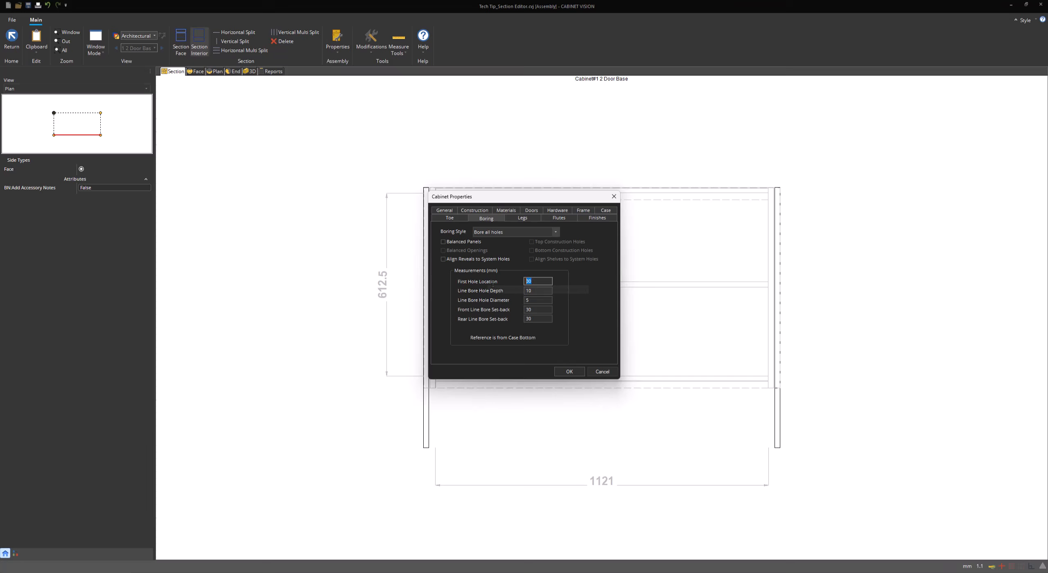
pyautogui.doubleClick(539, 281)
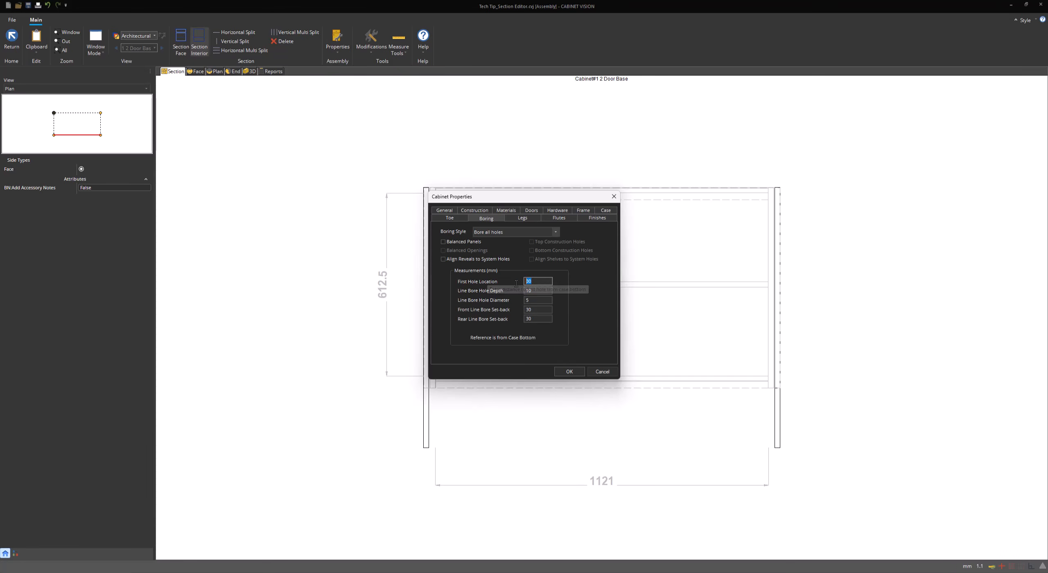
pyautogui.doubleClick(539, 290)
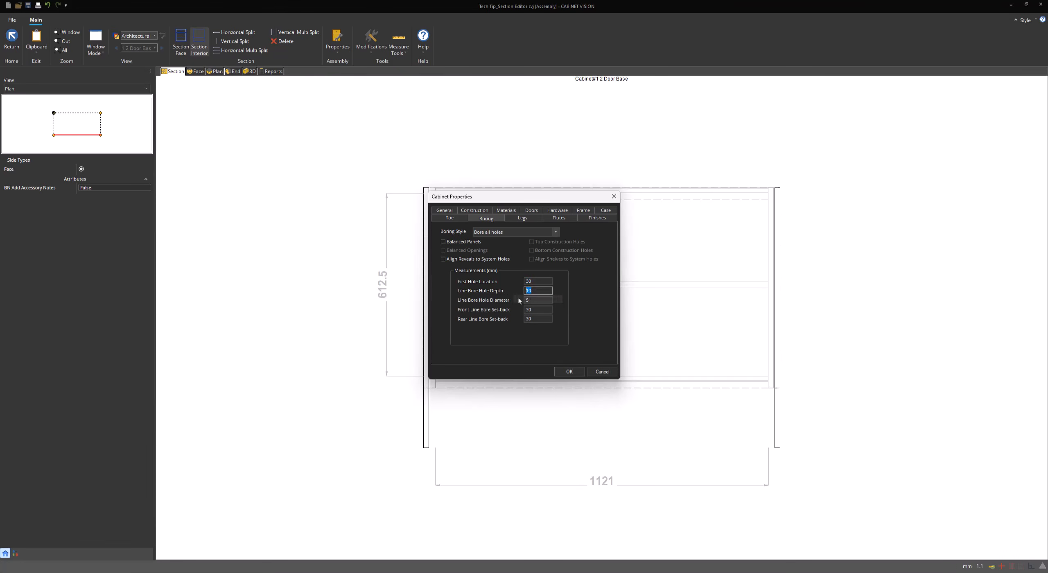
pyautogui.click(540, 301)
pyautogui.click(535, 311)
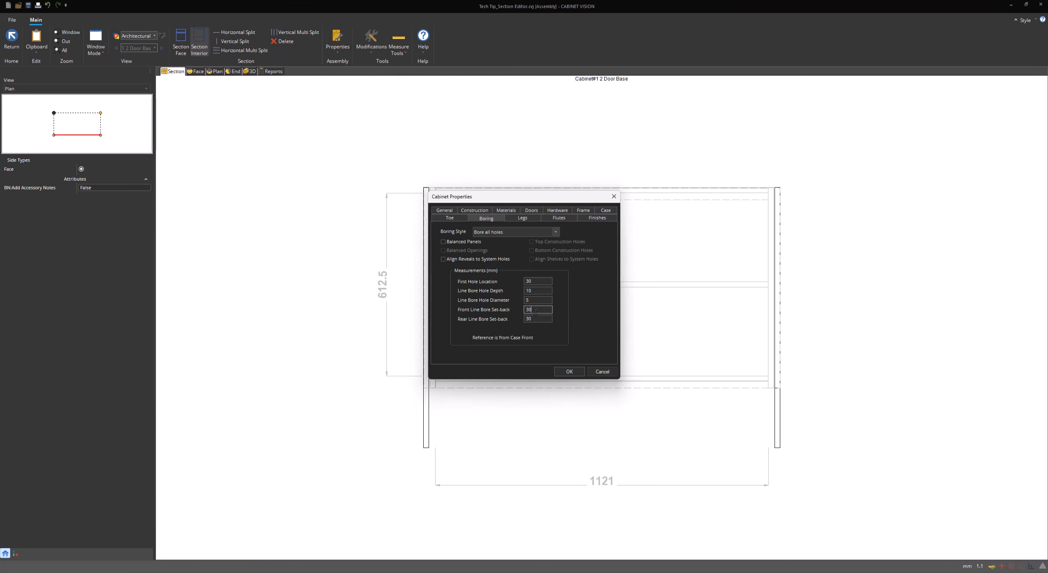
pyautogui.click(536, 319)
# Choose Bore by opening, turn off Balanced Openings, set first hole location to 0, and apply
pyautogui.click(530, 232)
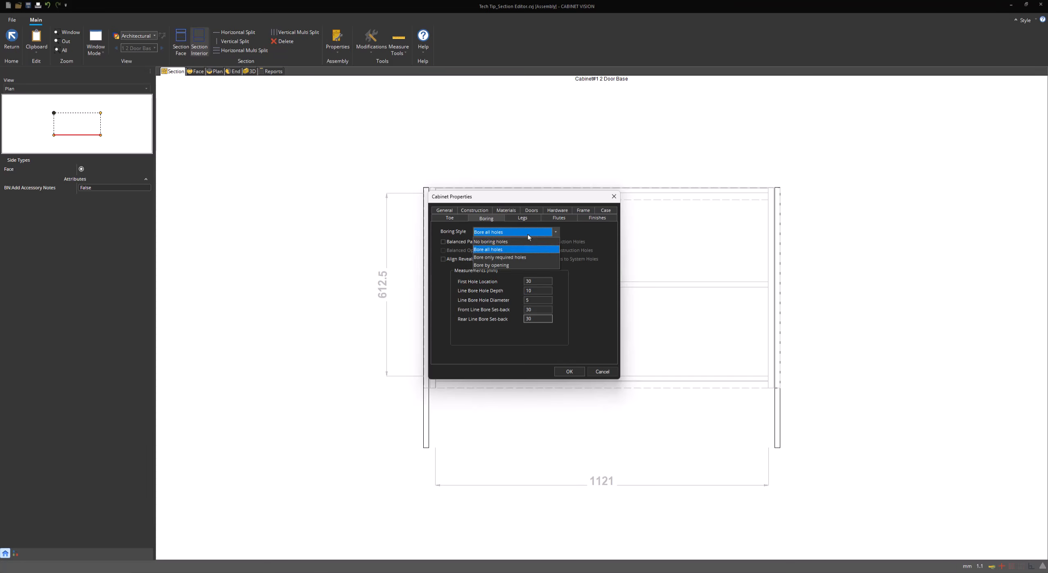
pyautogui.click(524, 258)
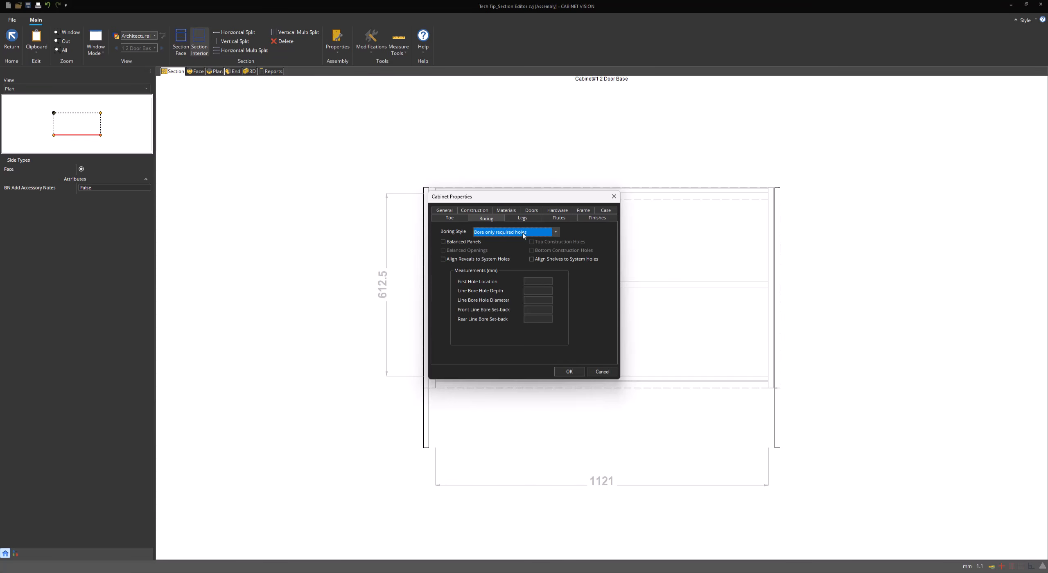
pyautogui.click(518, 232)
pyautogui.click(521, 265)
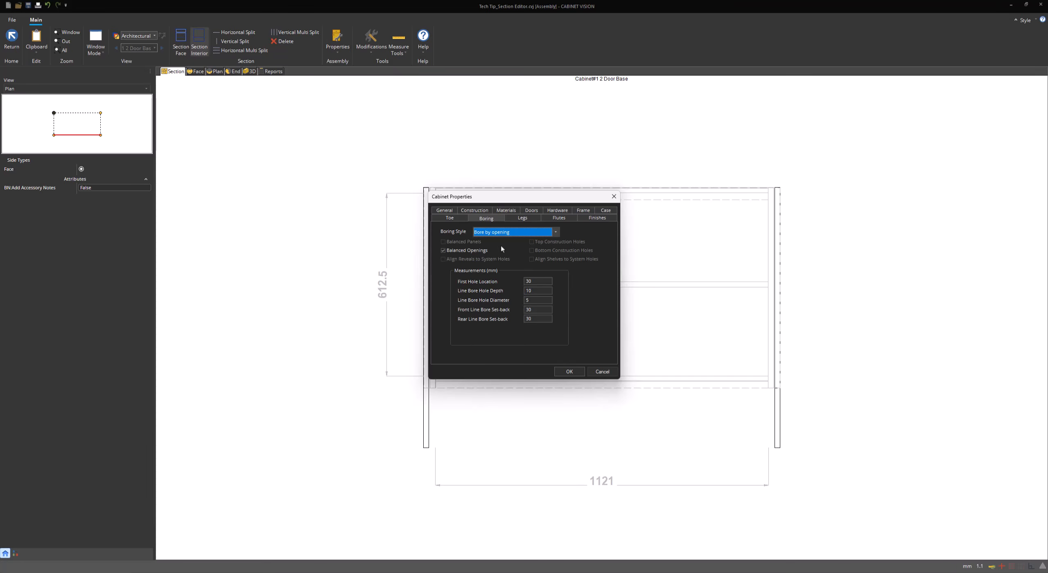
pyautogui.click(487, 251)
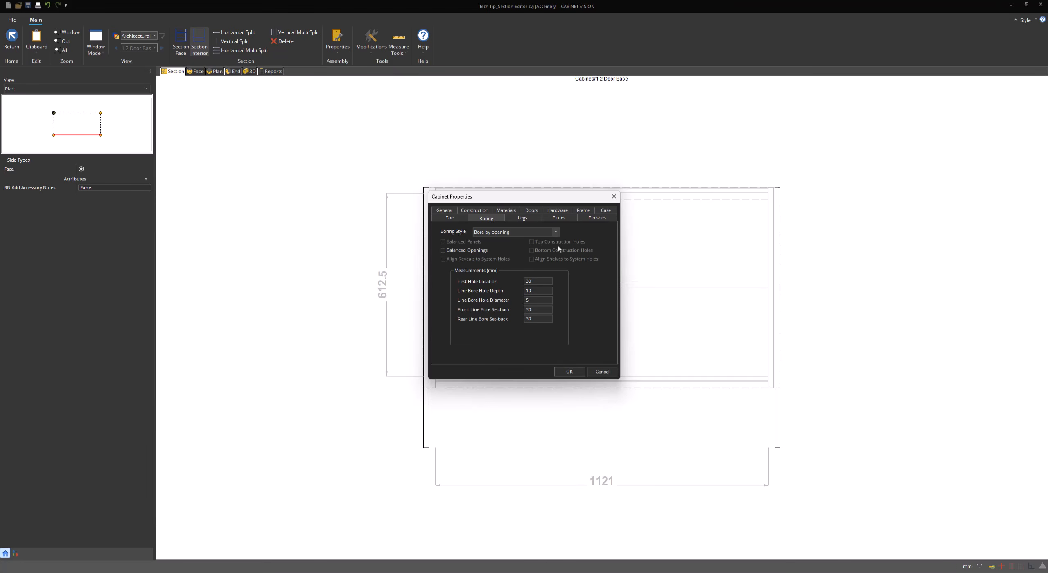
pyautogui.moveTo(537, 282); pyautogui.dragTo(481, 277)
pyautogui.write('0')
pyautogui.press('Return')
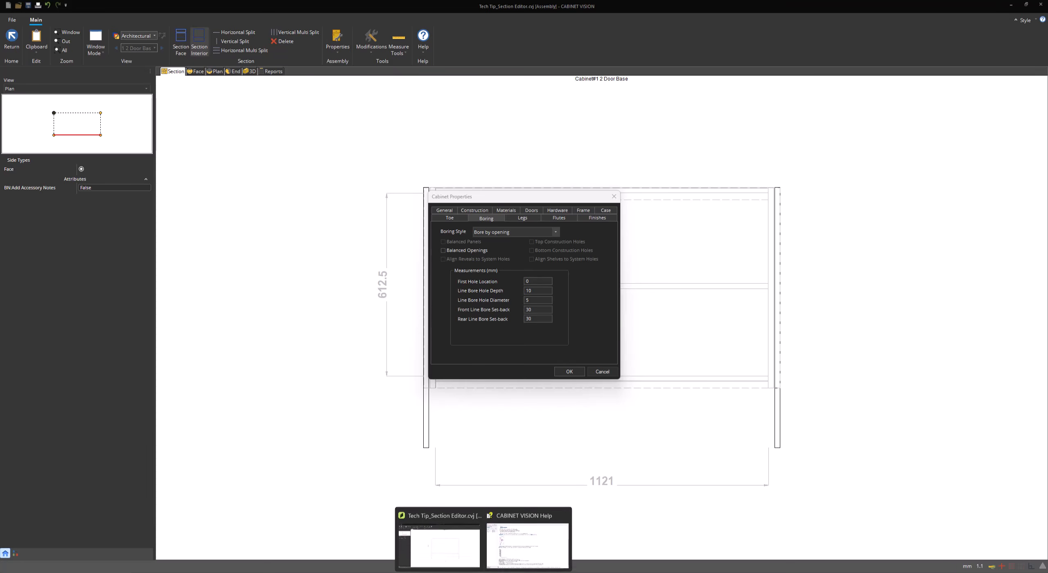
# Bring the CABINET VISION Help window forward and scroll through the Boring topic
pyautogui.click(528, 540)
pyautogui.scroll(5, 207, 217)
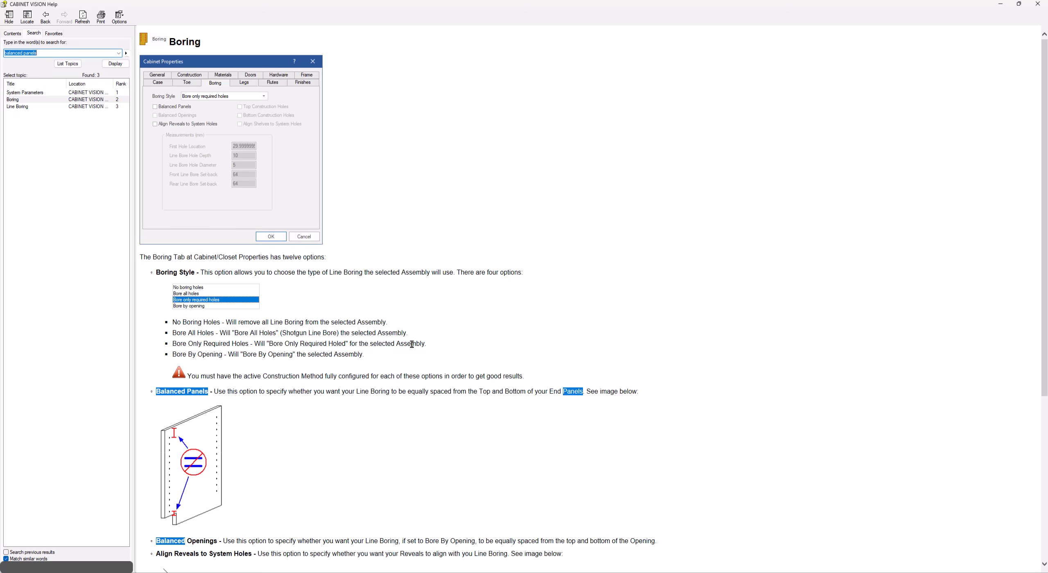
pyautogui.scroll(-6, 410, 344)
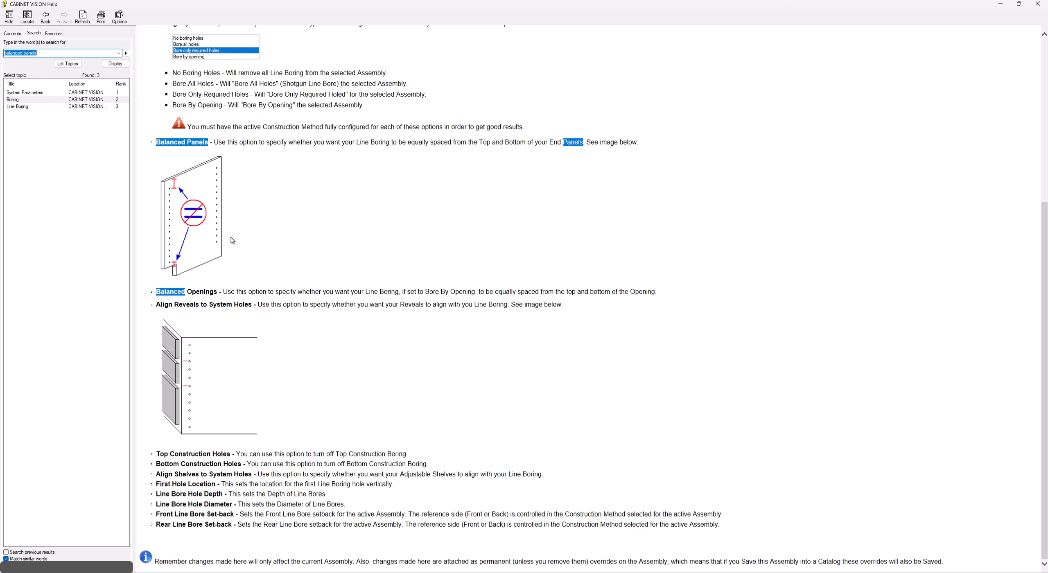
# Hide Help, set boring to Bore only required holes, and choose Select... for the legs
pyautogui.click(999, 4)
pyautogui.click(532, 232)
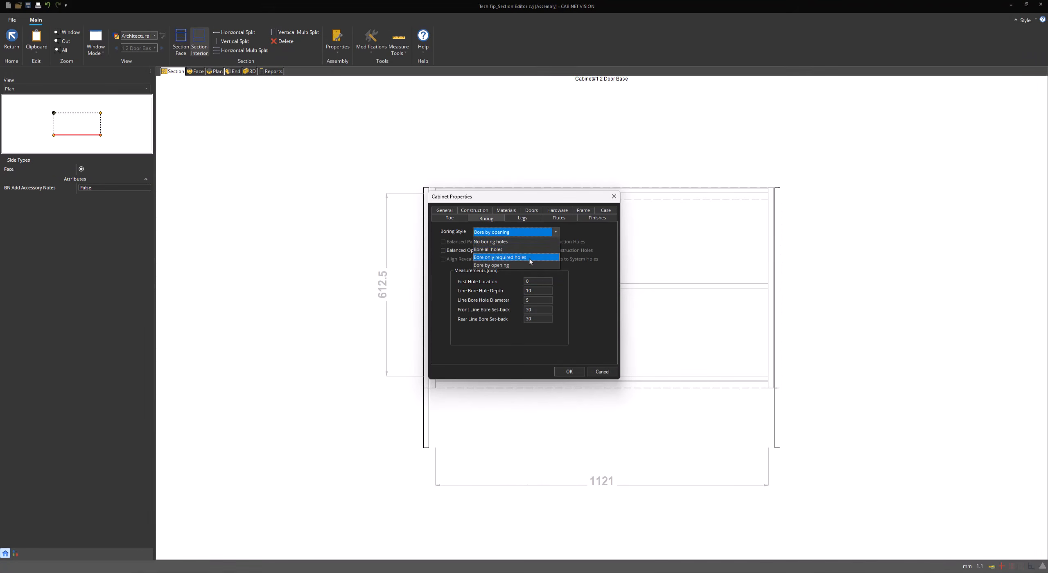
pyautogui.click(529, 258)
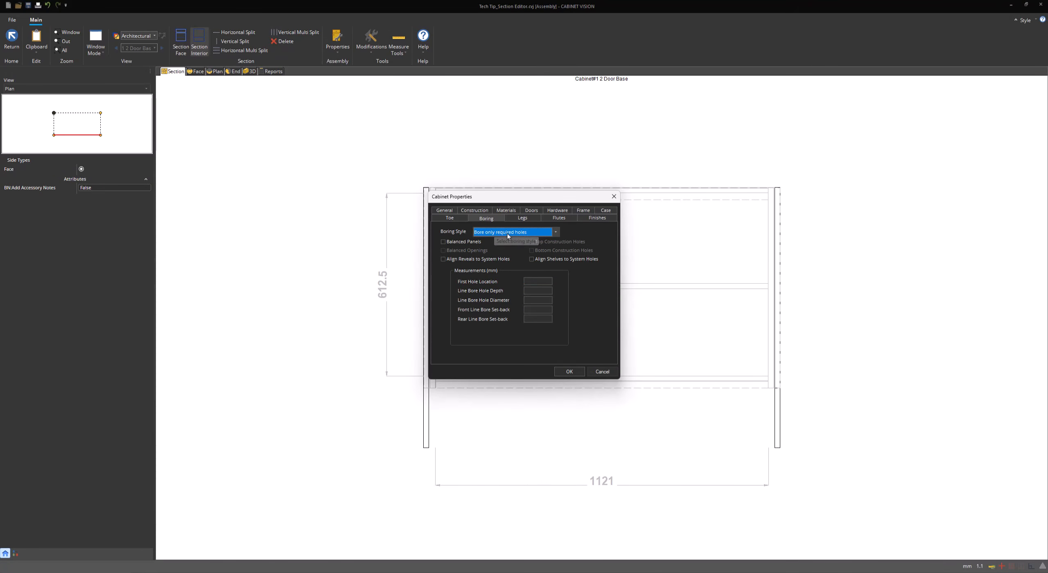
pyautogui.click(522, 218)
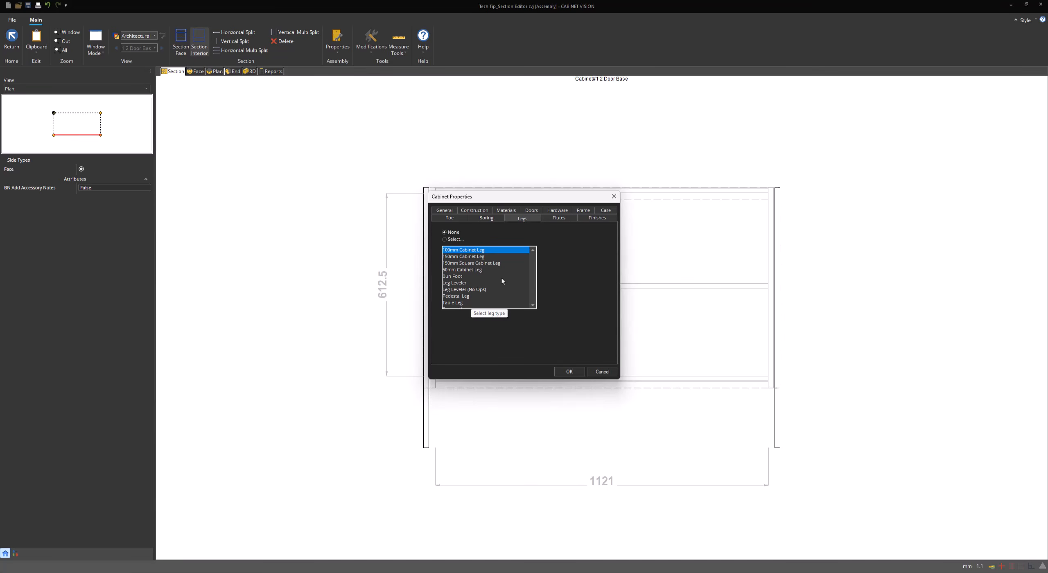
pyautogui.click(445, 240)
pyautogui.moveTo(533, 266)
pyautogui.mouseDown()
pyautogui.moveTo(531, 290)
pyautogui.moveTo(530, 266)
pyautogui.mouseUp()
# Turn on Flute Left Stile and set the left stile width to 100
pyautogui.click(552, 218)
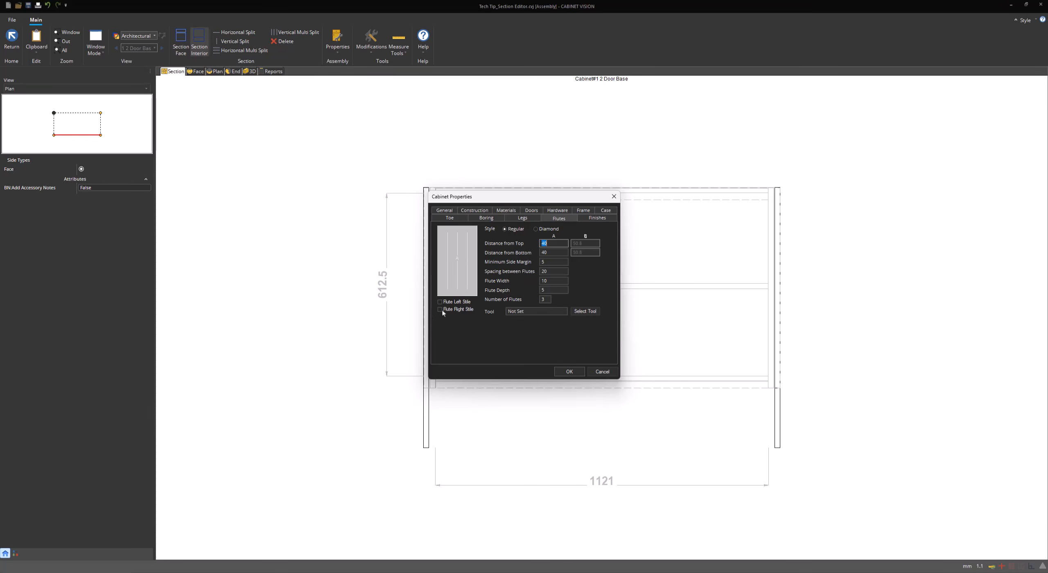
pyautogui.click(457, 305)
pyautogui.click(584, 212)
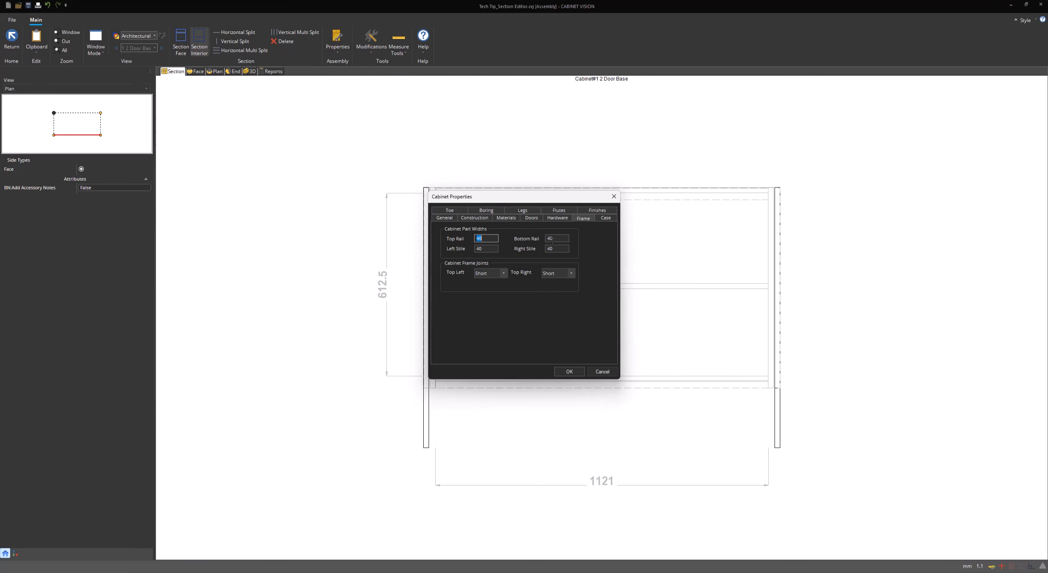
pyautogui.doubleClick(491, 249)
pyautogui.write('100')
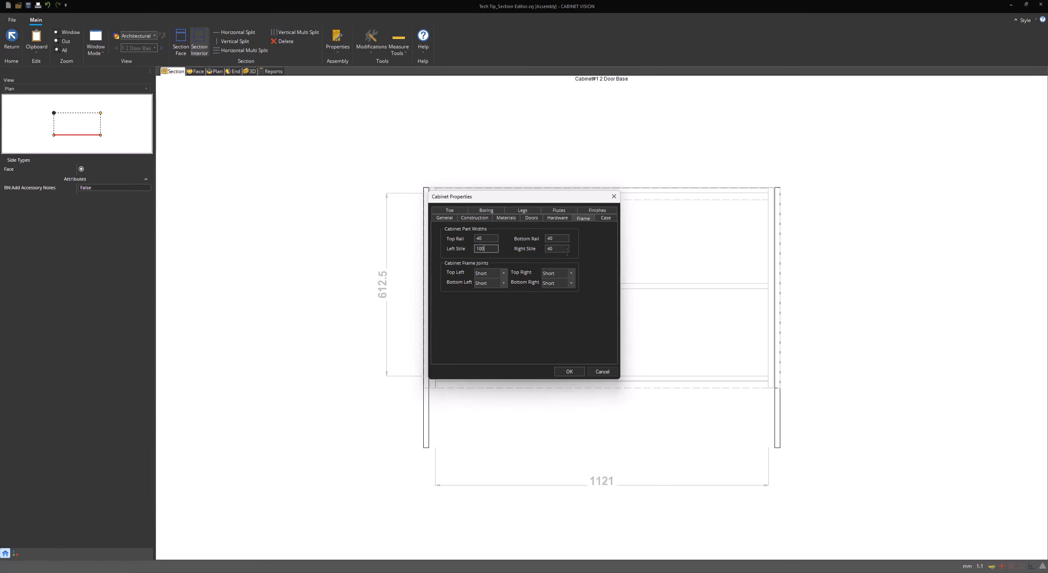
pyautogui.press('Tab')
# Set the right stile width to 100, apply, and view the cabinet in 3D
pyautogui.write('100')
pyautogui.click(570, 371)
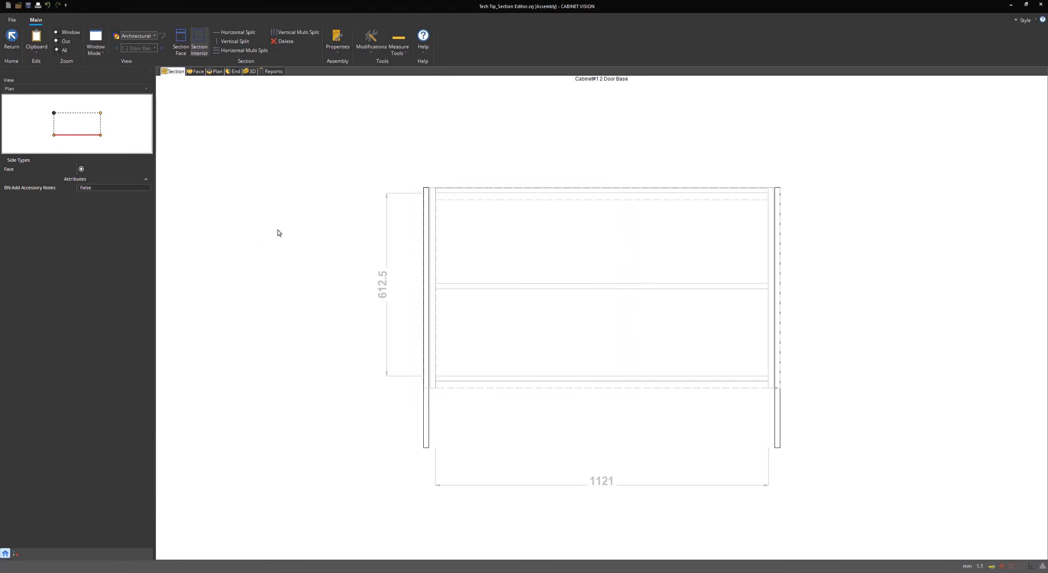
pyautogui.click(251, 72)
pyautogui.moveTo(343, 189); pyautogui.dragTo(466, 218)
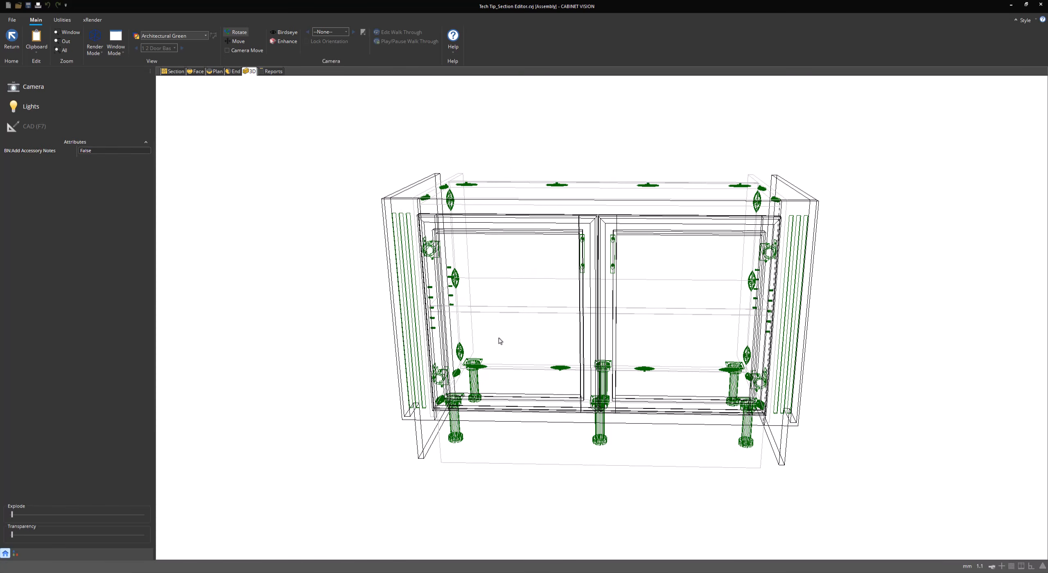
# Orbit to the right side, switch rendering to solid, and return to the section view
pyautogui.moveTo(501, 342); pyautogui.dragTo(519, 285)
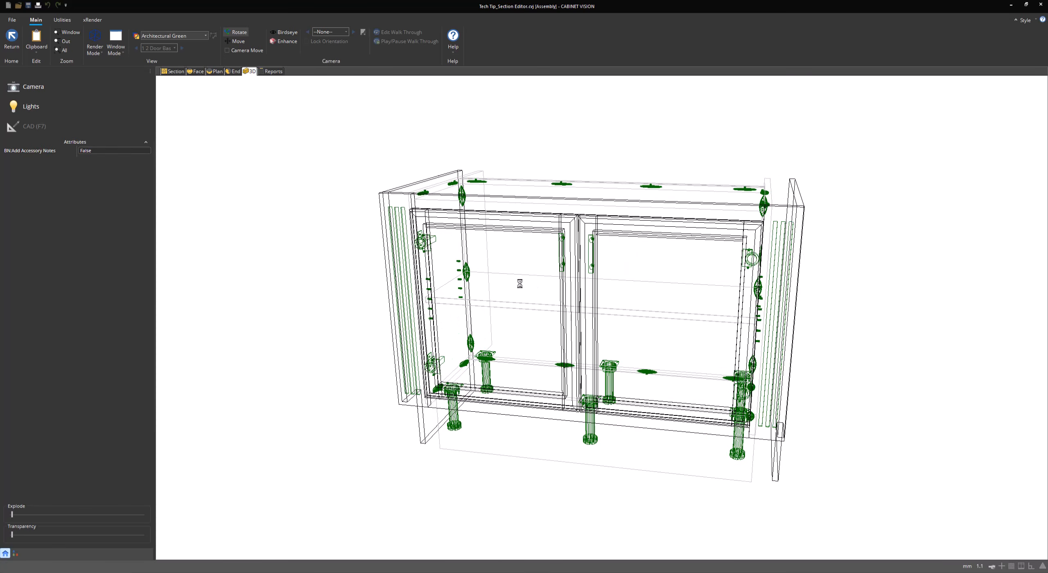
pyautogui.moveTo(785, 279); pyautogui.dragTo(714, 258)
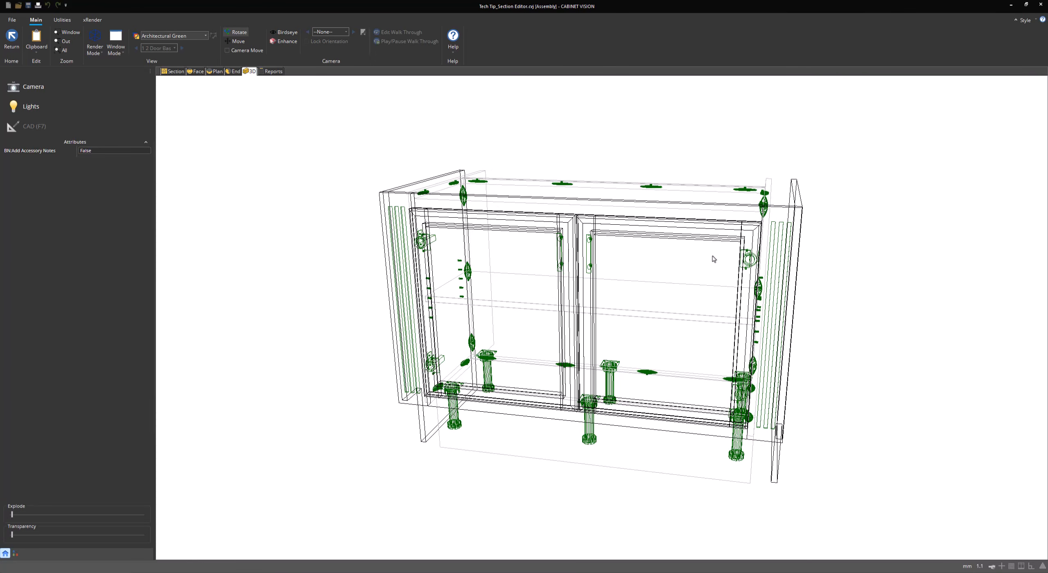
pyautogui.click(110, 110)
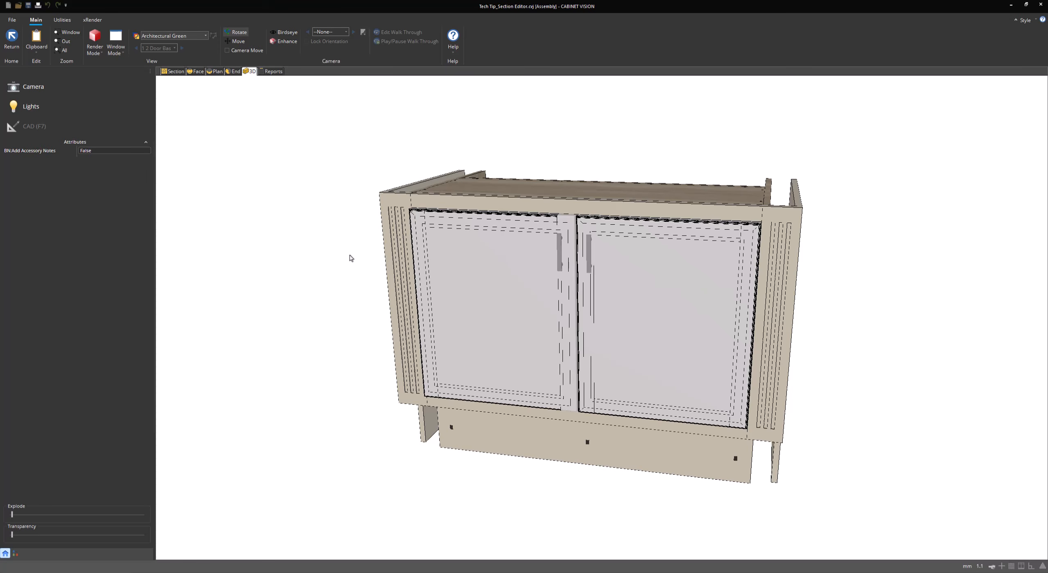
pyautogui.click(175, 72)
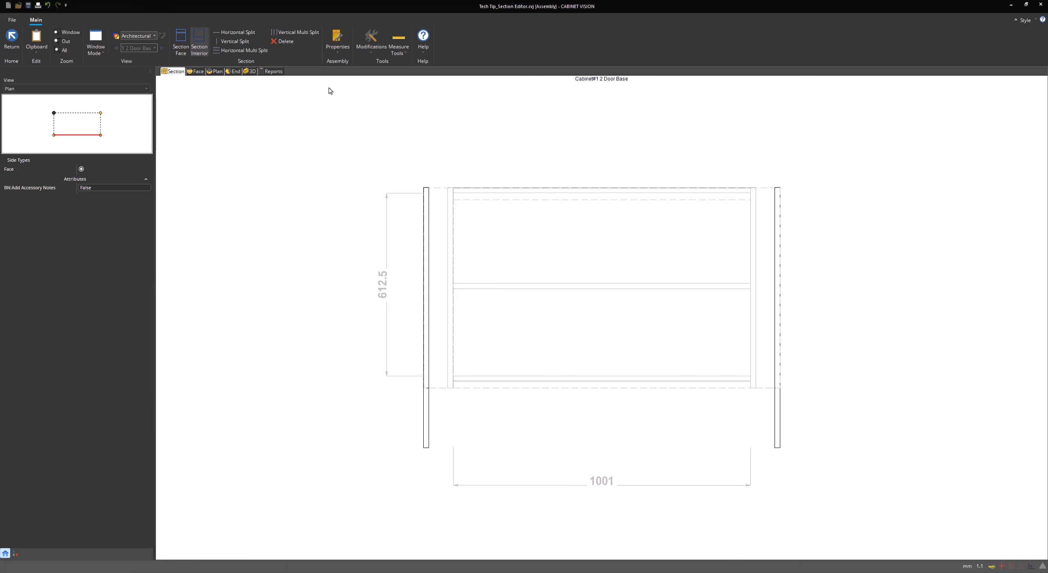
# Apply the Large PWG texture to both the cabinet interior and exterior
pyautogui.click(337, 46)
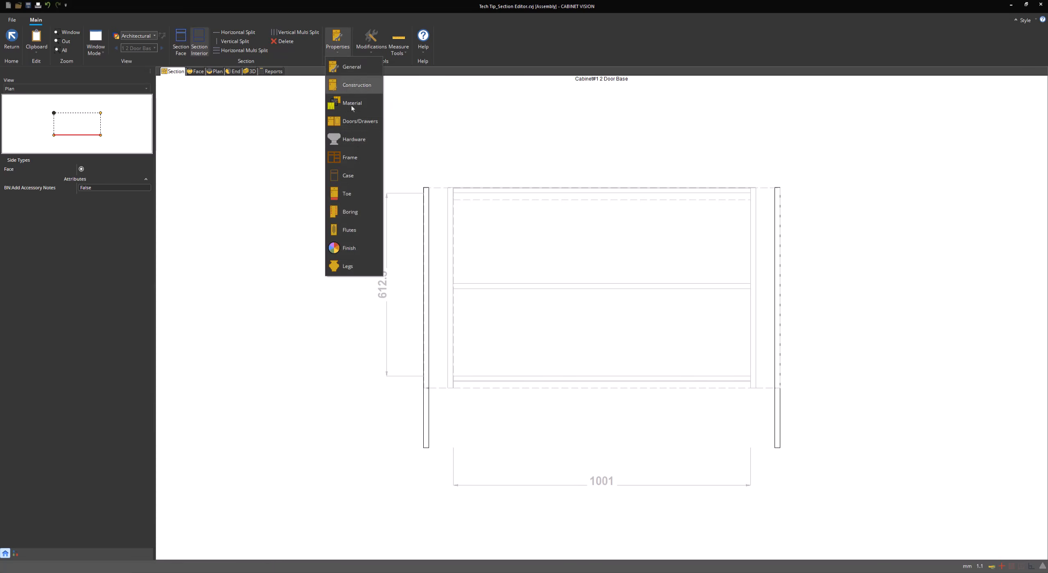
pyautogui.click(361, 247)
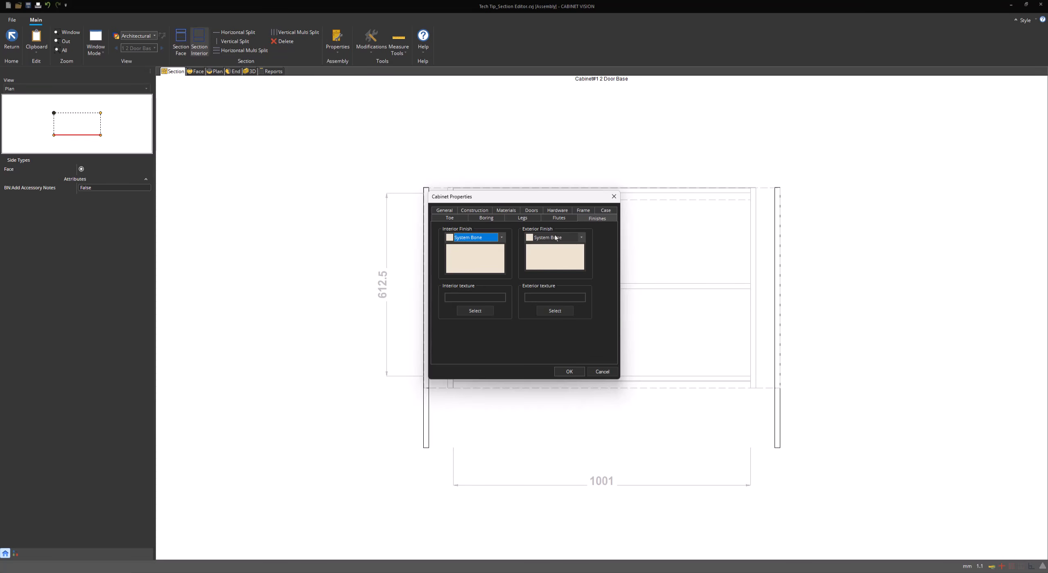
pyautogui.click(504, 238)
pyautogui.click(504, 239)
pyautogui.click(480, 312)
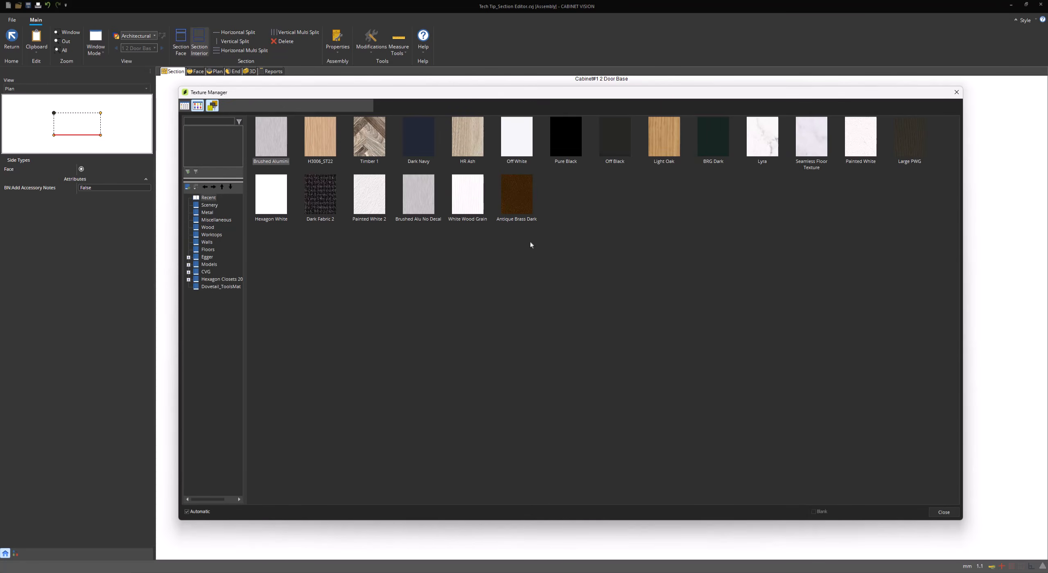
pyautogui.doubleClick(909, 137)
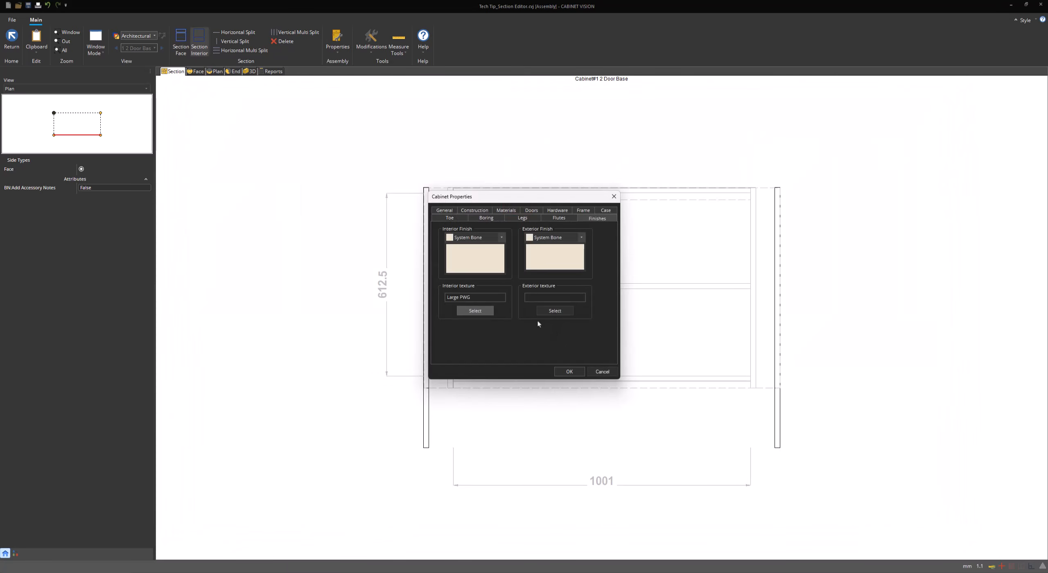
pyautogui.click(554, 311)
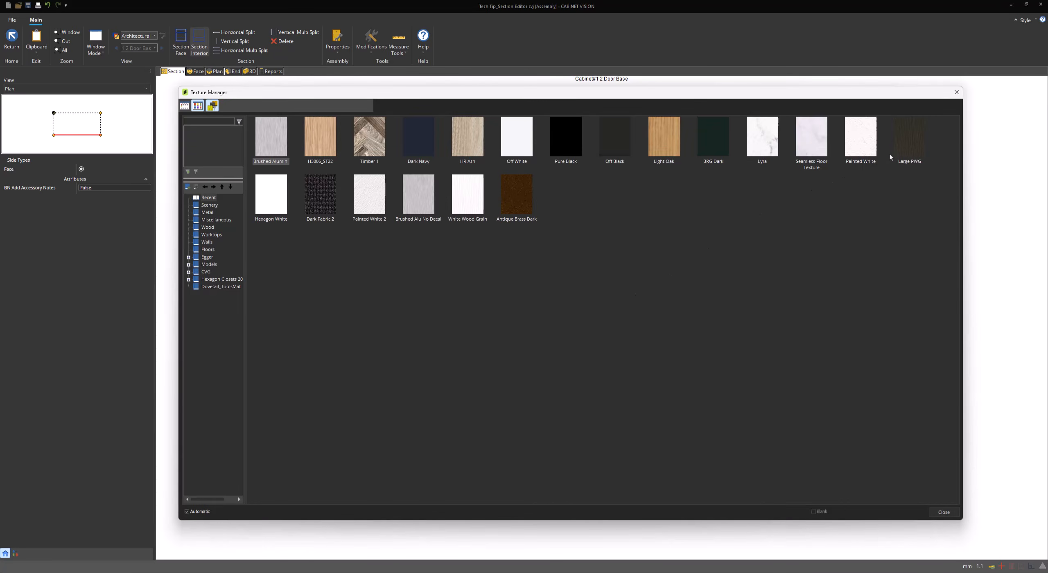
pyautogui.doubleClick(909, 150)
# Set both interior and exterior finishes to BRG DARK and apply
pyautogui.click(502, 238)
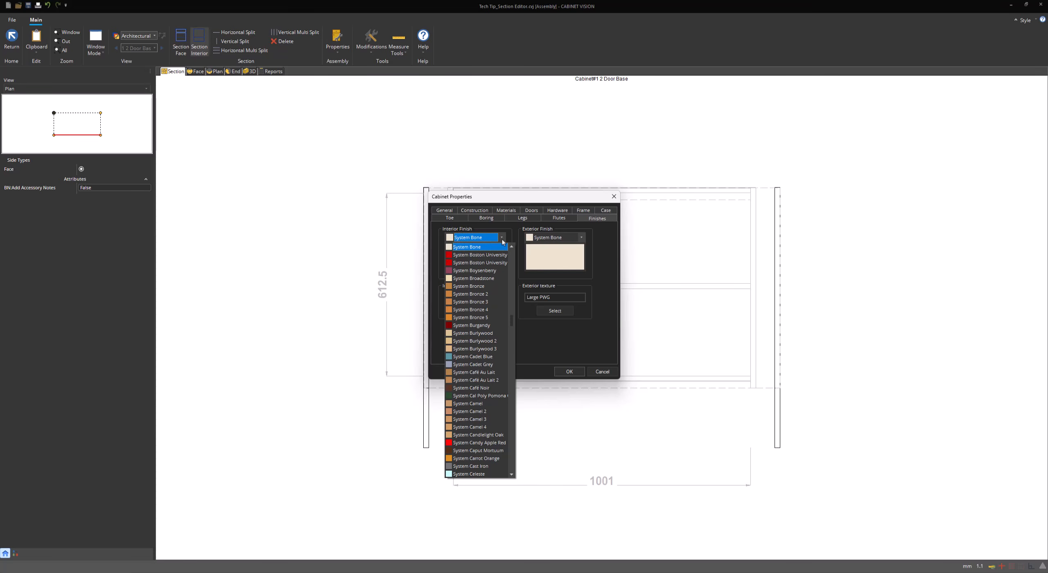
pyautogui.press('b')
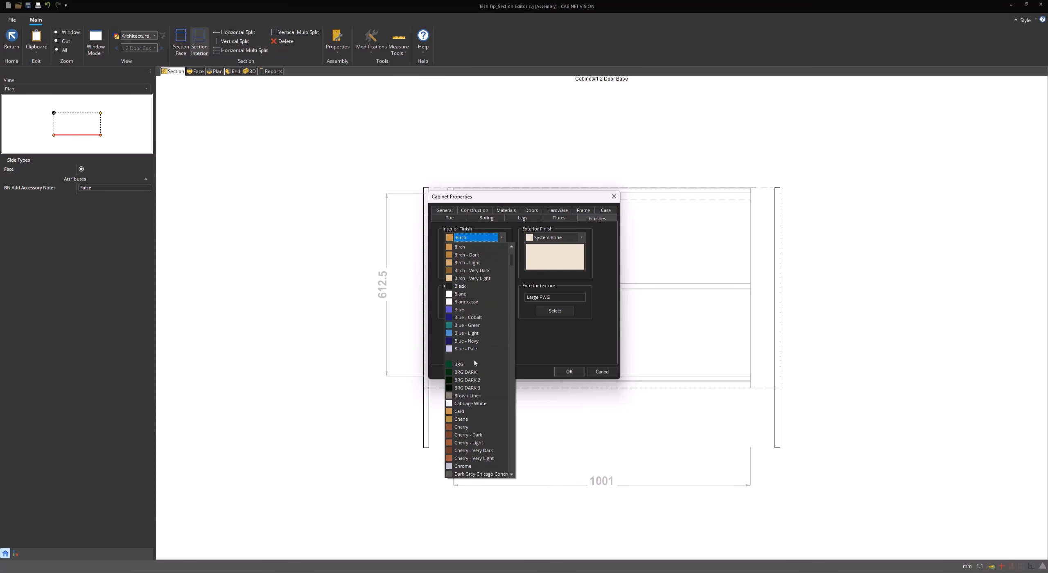
pyautogui.click(465, 372)
pyautogui.click(572, 239)
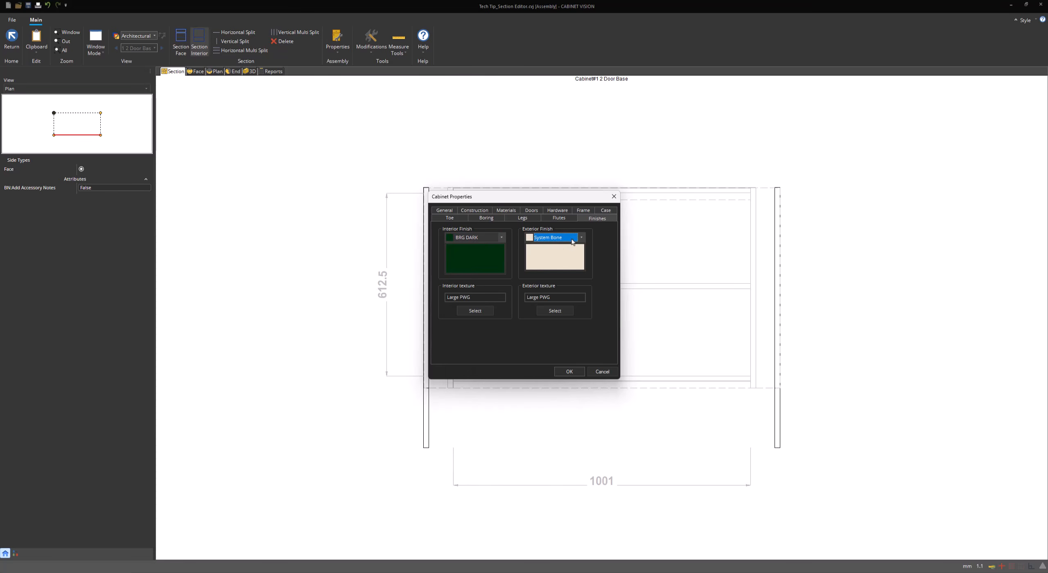
pyautogui.click(572, 242)
pyautogui.click(572, 241)
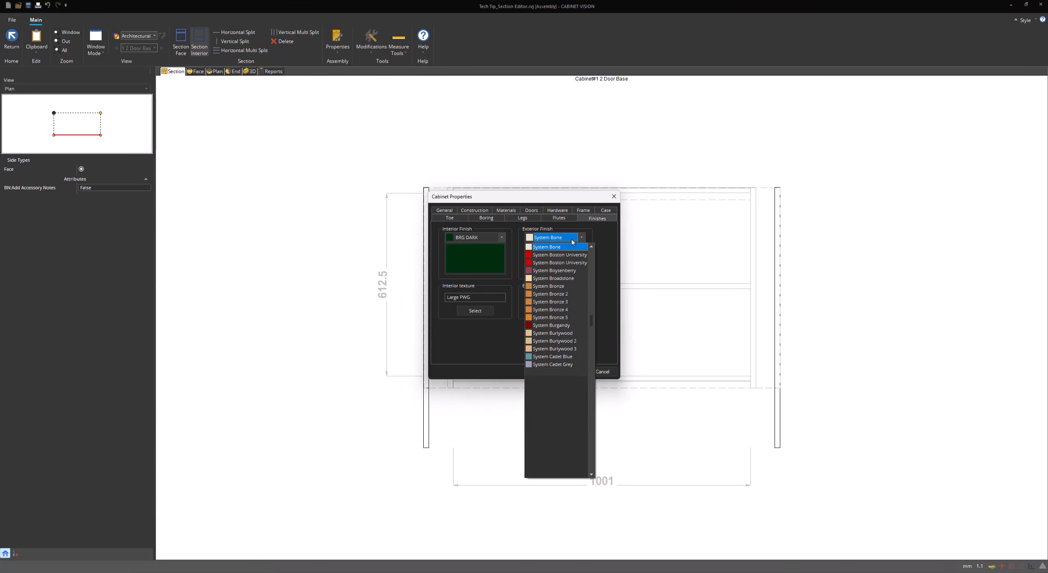
pyautogui.press('b')
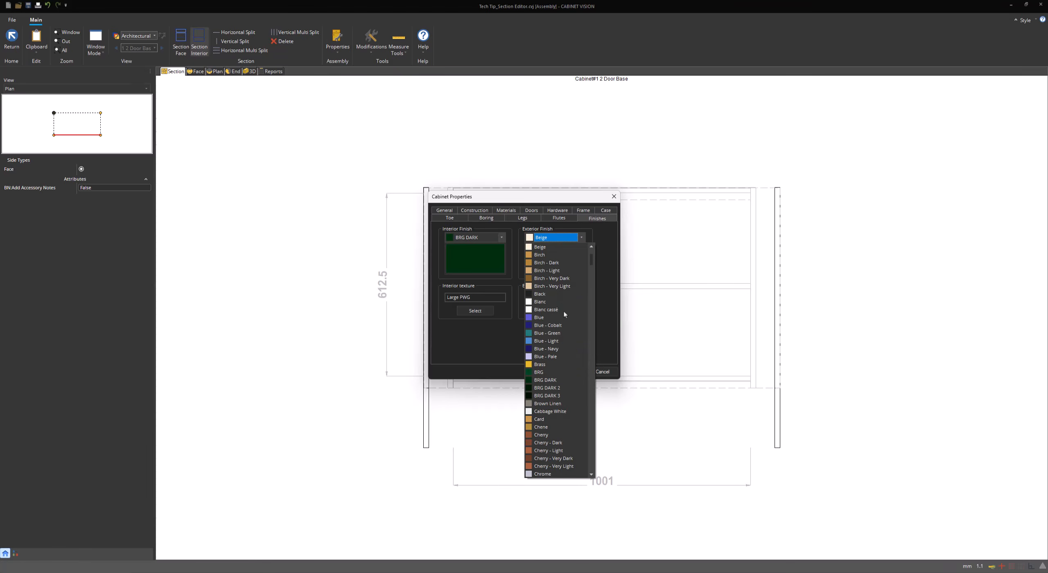
pyautogui.click(546, 379)
pyautogui.click(569, 371)
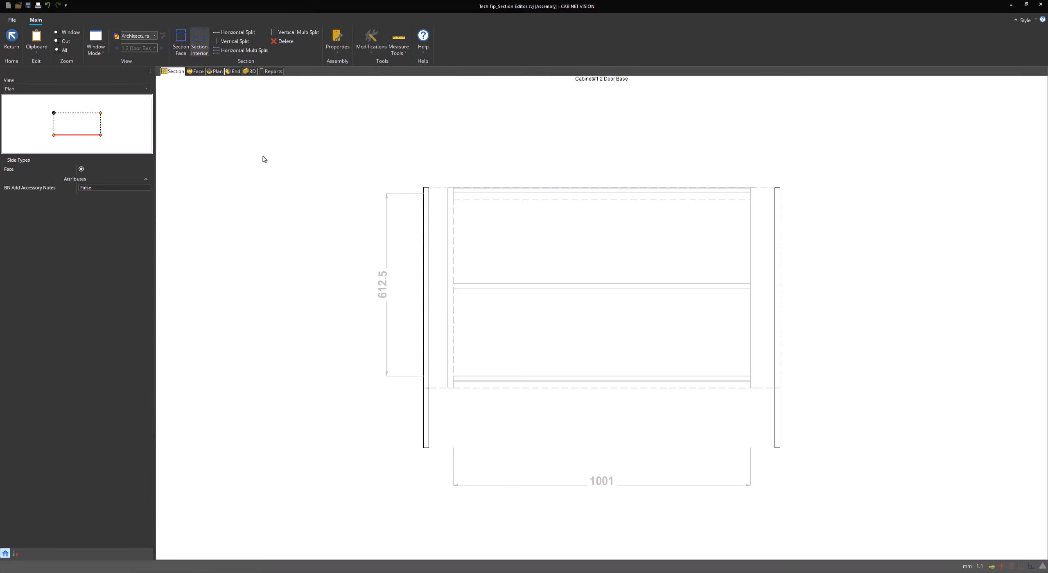
# Show the BRG DARK cabinet in 3D and orbit it to view its side from below
pyautogui.click(250, 71)
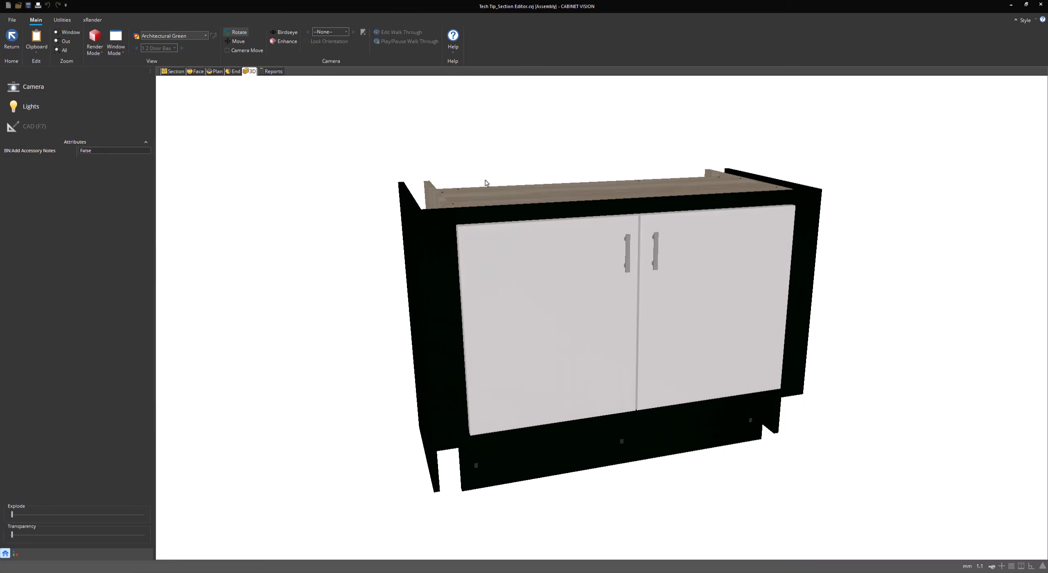
pyautogui.moveTo(486, 183); pyautogui.dragTo(462, 203)
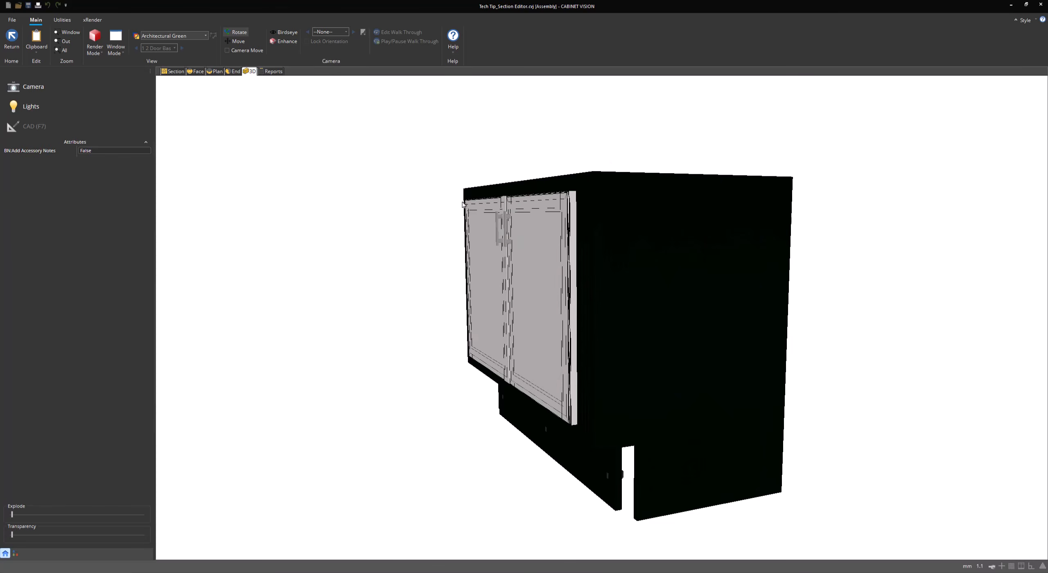